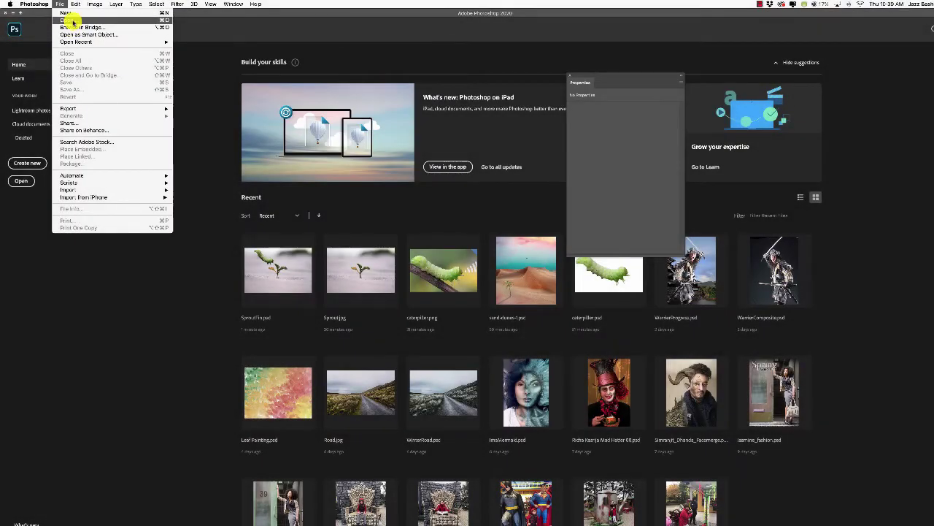
Step: Open butterfly-png-31.png and Flowerfield.jpg together
click(73, 23)
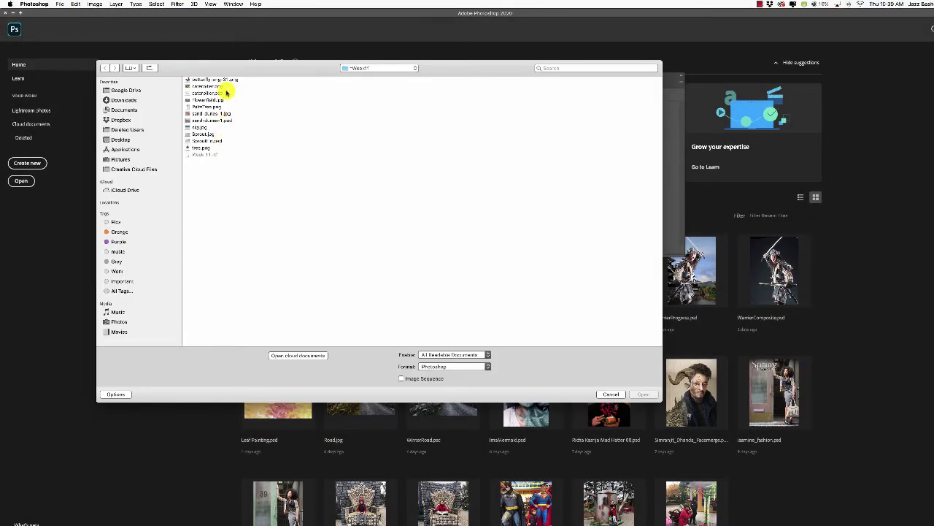
click(219, 79)
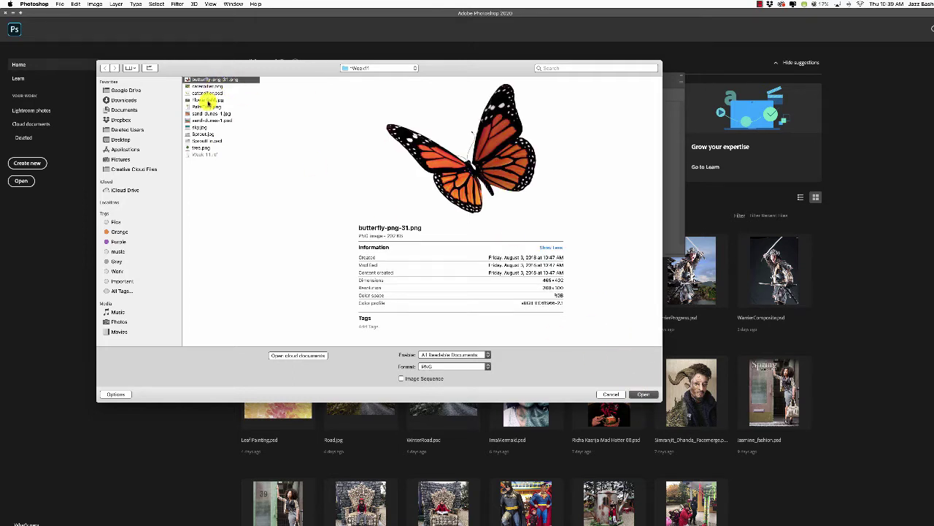
click(207, 100)
super+click(219, 79)
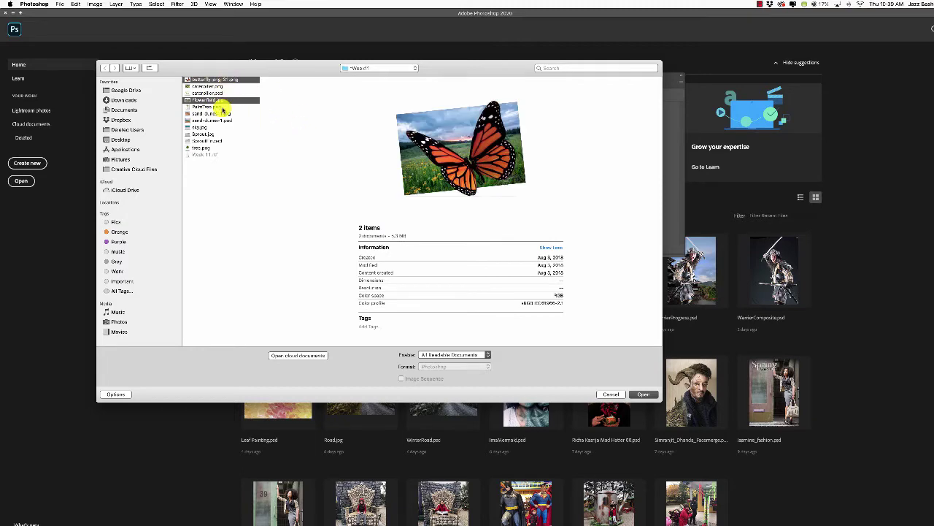
click(641, 394)
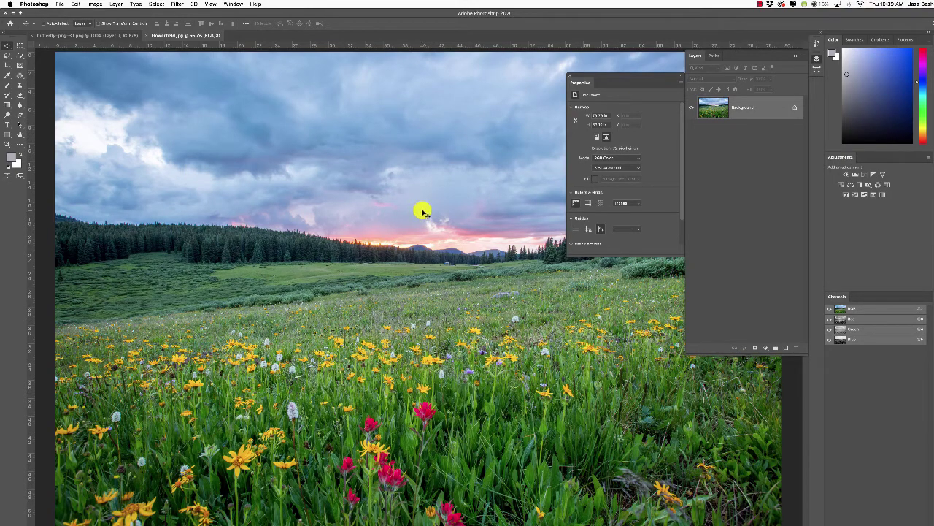
Step: Bring the butterfly from butterfly-png-31.png into Flowerfield.jpg as a new layer, placing it over the left part of the meadow
key(super+minus)
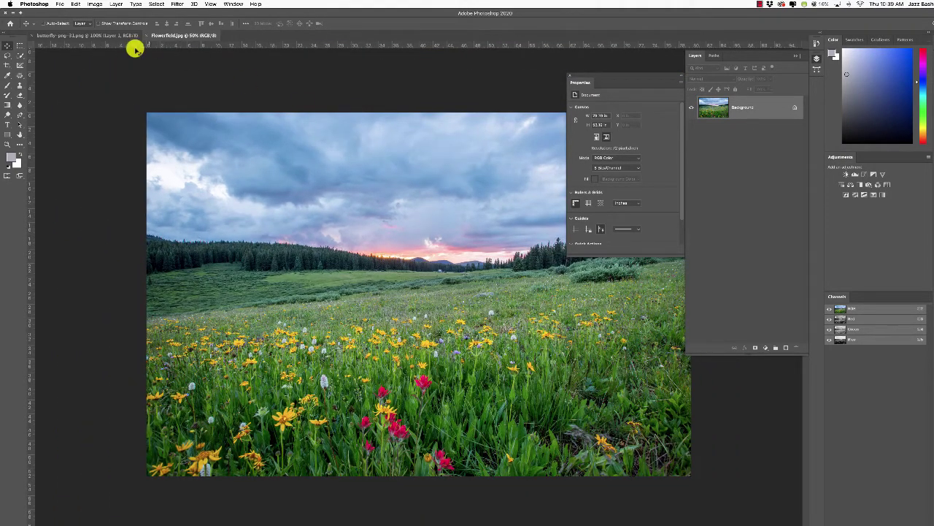
click(97, 36)
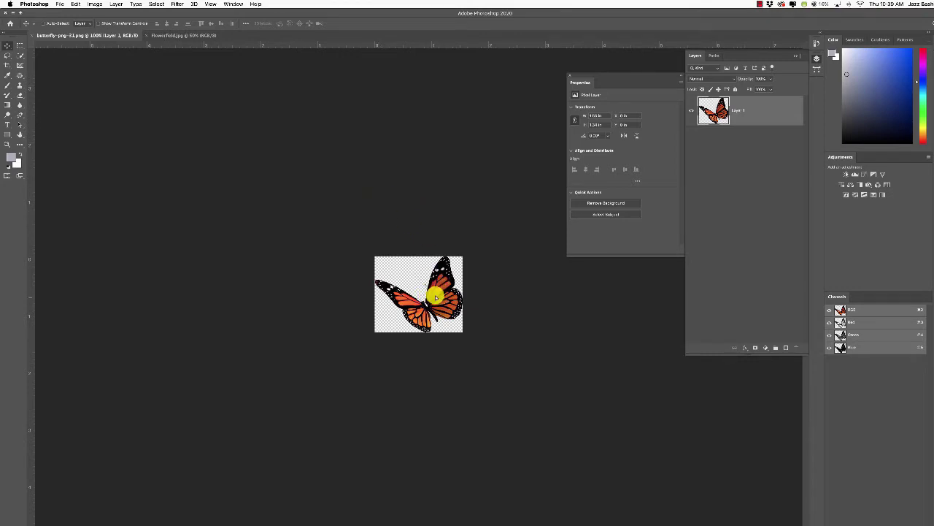
drag(435, 296, 334, 343)
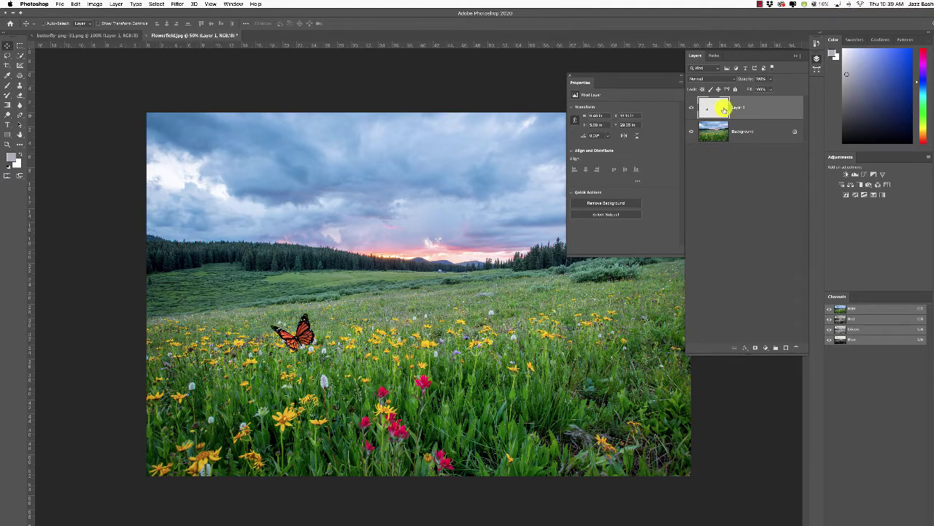
Step: Convert the butterfly layer to a smart object and move the butterfly slightly up and to the right
right_click(763, 109)
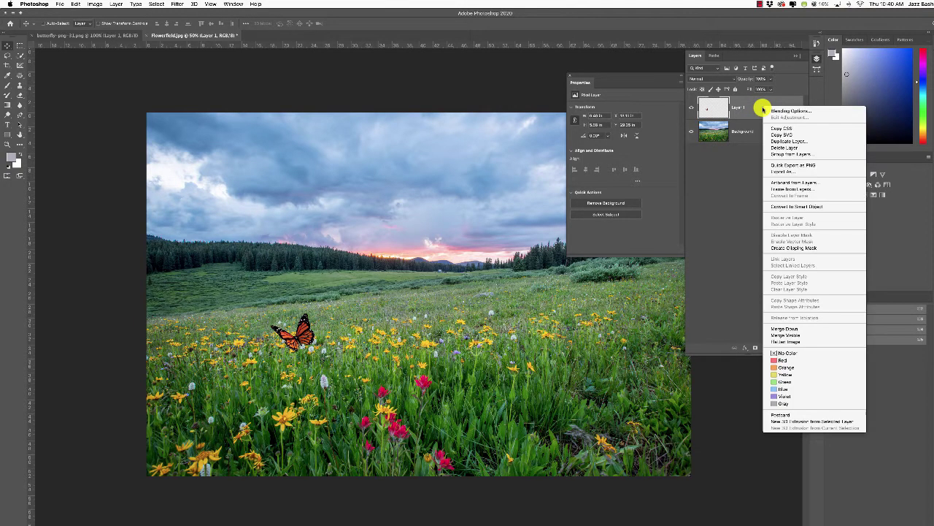
click(797, 207)
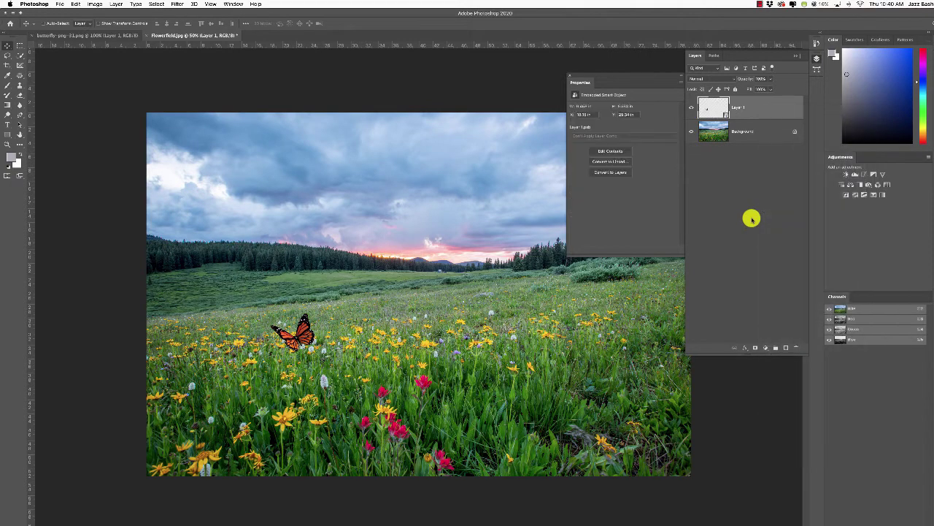
drag(297, 329, 335, 316)
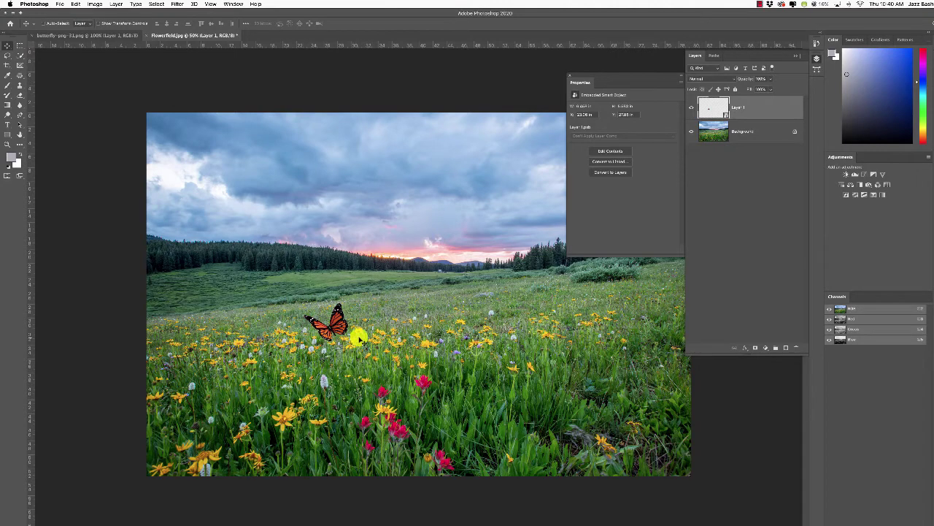
Step: Enlarge and slightly rotate the butterfly with Free Transform, and place it over the left part of the meadow
key(super)
key(super+t)
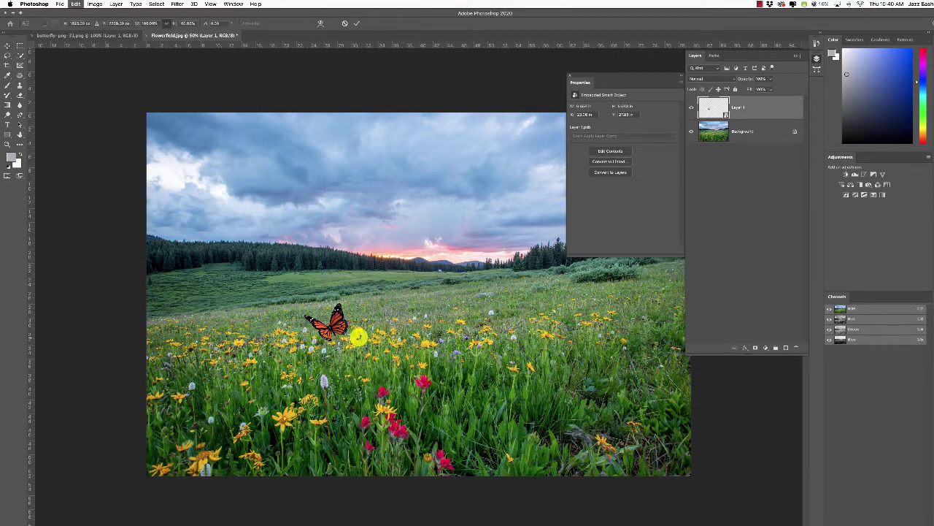
drag(348, 342, 392, 403)
drag(372, 360, 315, 360)
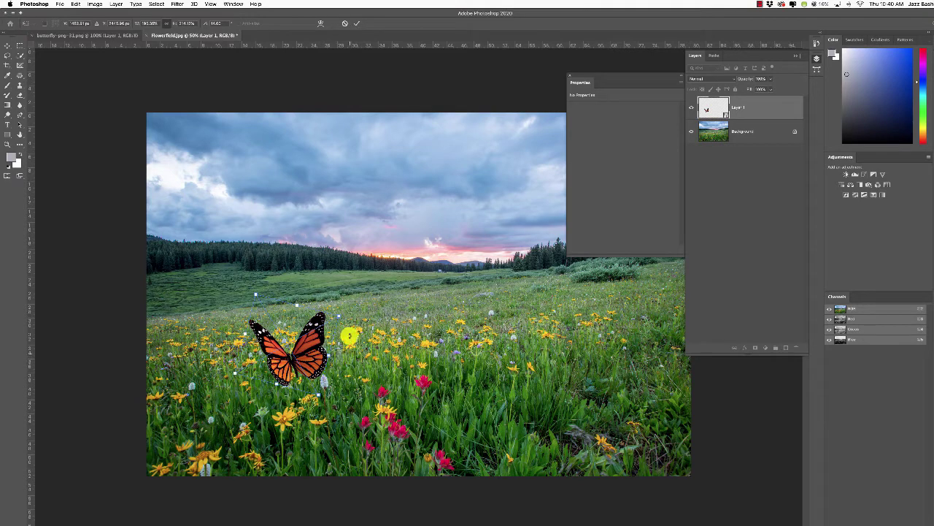
drag(348, 328, 404, 342)
key(Return)
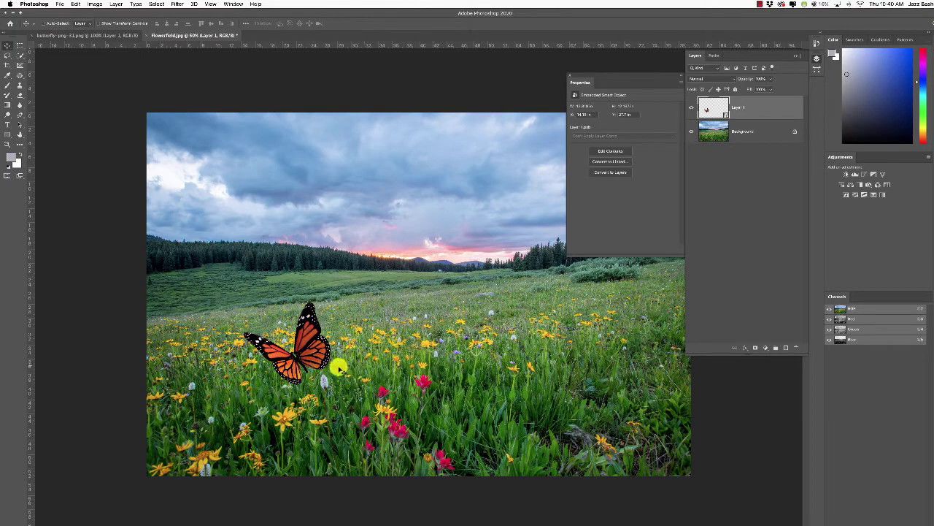
drag(338, 365, 300, 357)
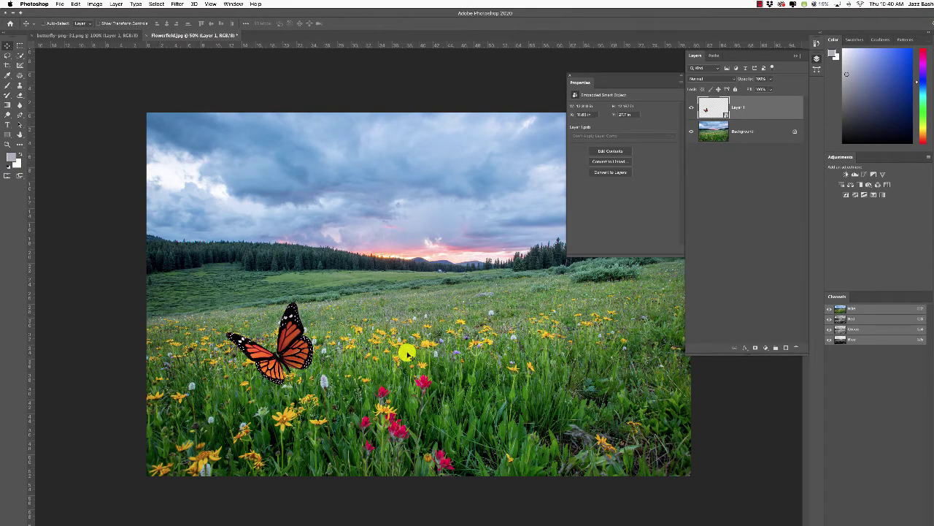
Step: Scale the butterfly down with Free Transform, tilt it counterclockwise and place it over the left part of the meadow
key(ctrl+t)
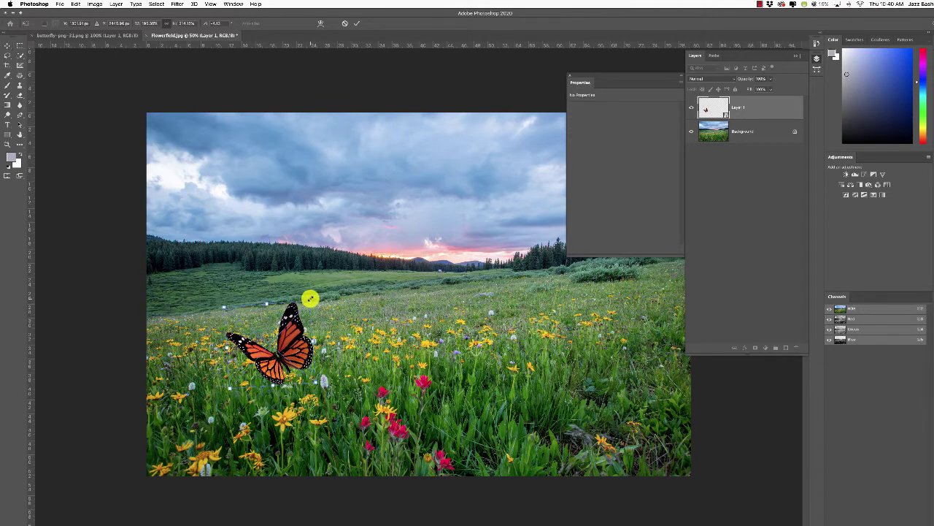
drag(311, 298, 305, 330)
drag(322, 288, 430, 384)
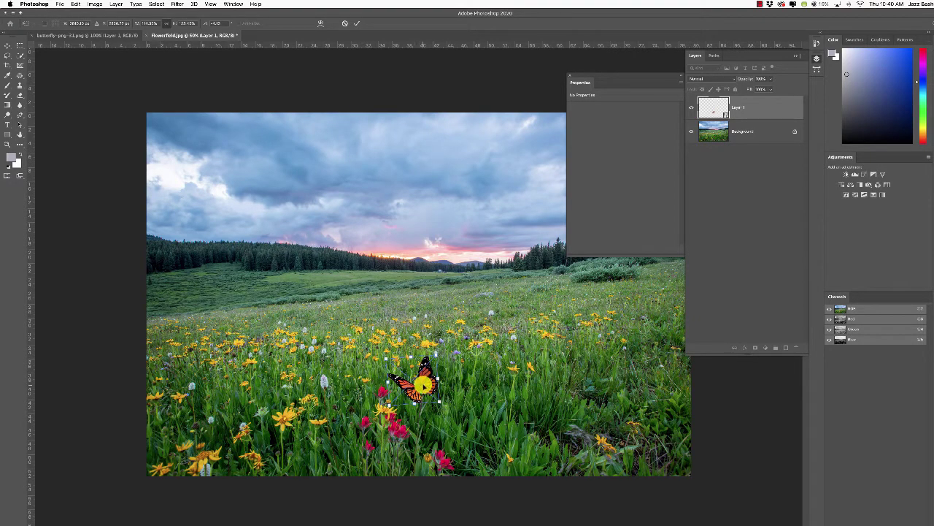
drag(423, 384, 557, 336)
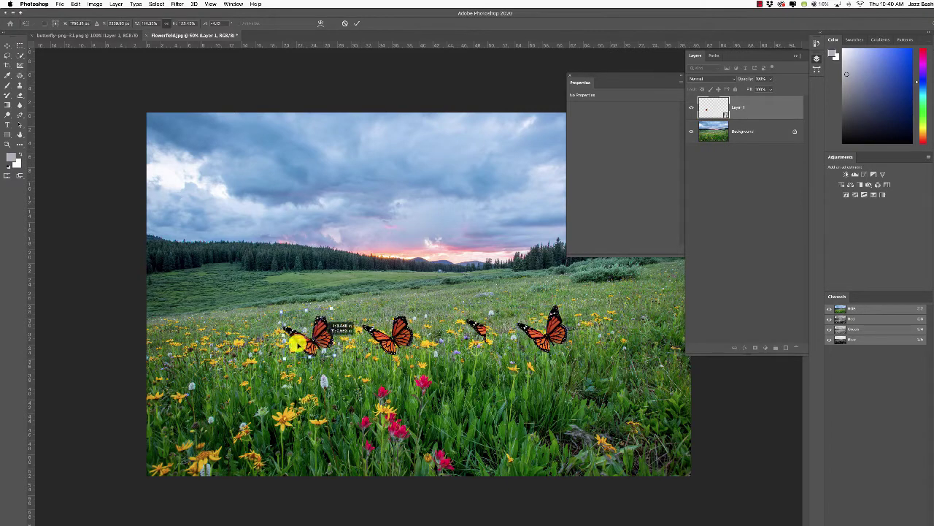
drag(298, 340, 317, 349)
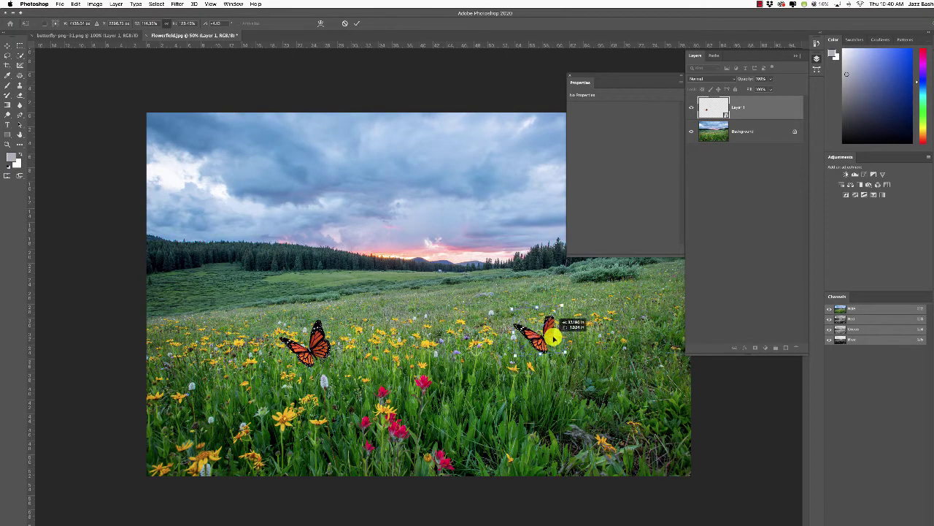
drag(555, 337, 304, 332)
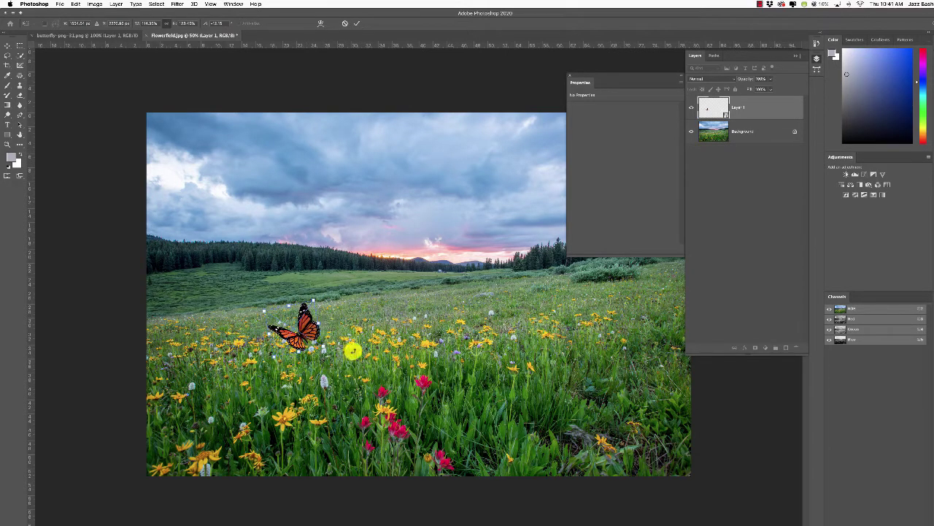
key(Return)
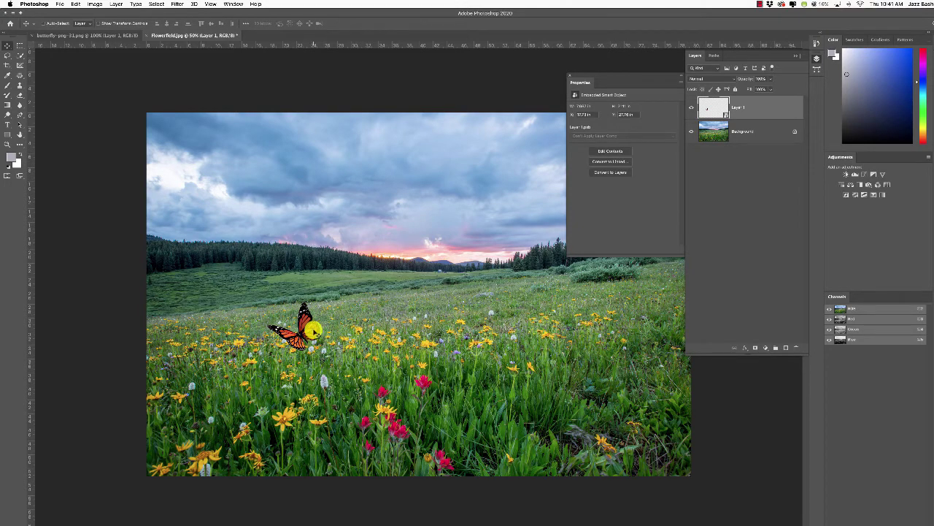
Step: Try stretching and squashing the butterfly non-proportionally with Free Transform by reshaping its bounding box from several corners
key(super+t)
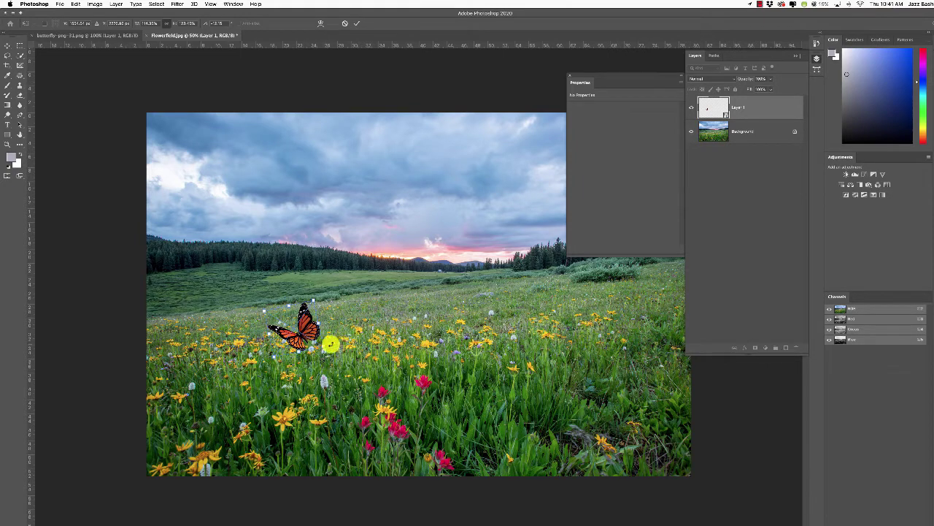
drag(323, 346, 381, 356)
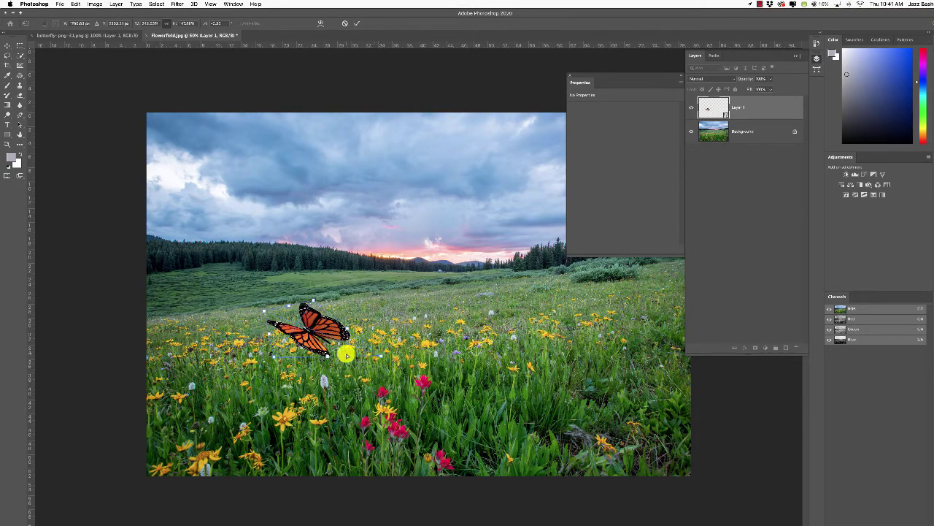
drag(382, 355, 319, 358)
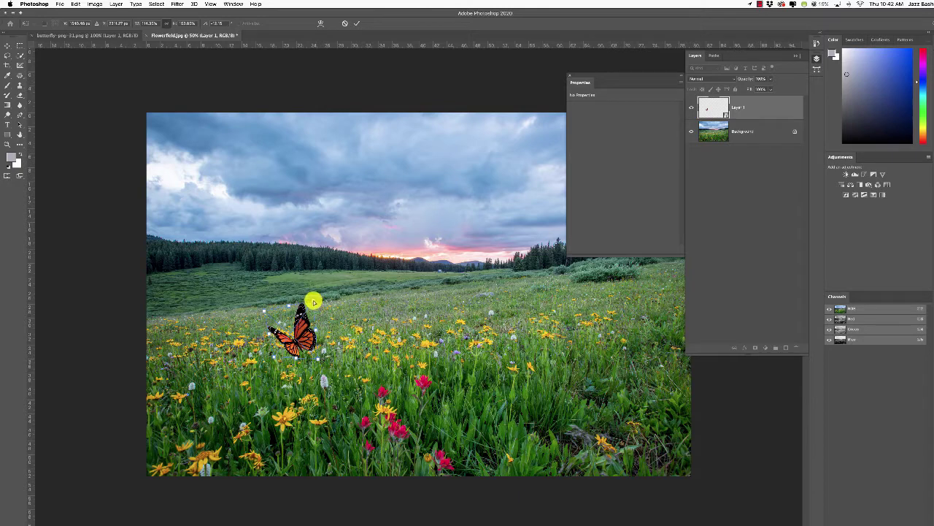
drag(313, 300, 322, 304)
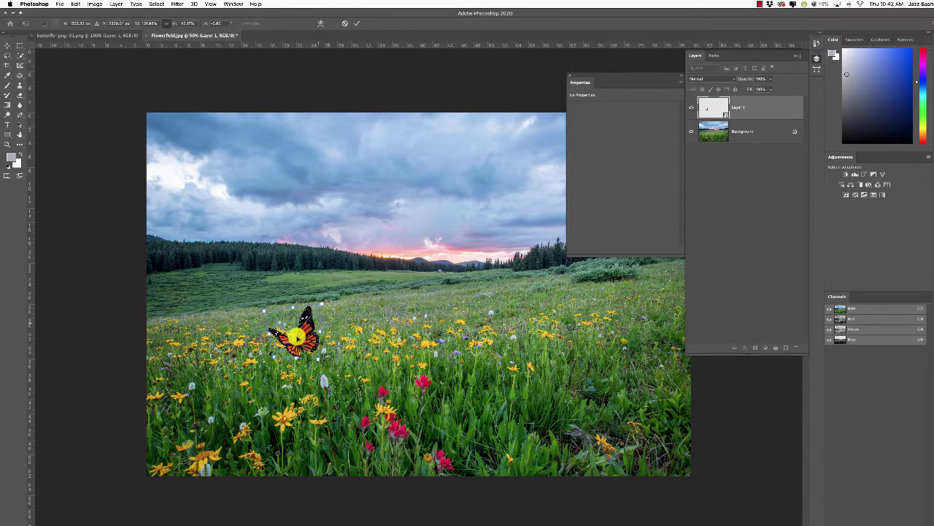
mouse_move(265, 312)
mouse_down()
mouse_move(271, 359)
mouse_move(271, 302)
mouse_move(264, 305)
mouse_up()
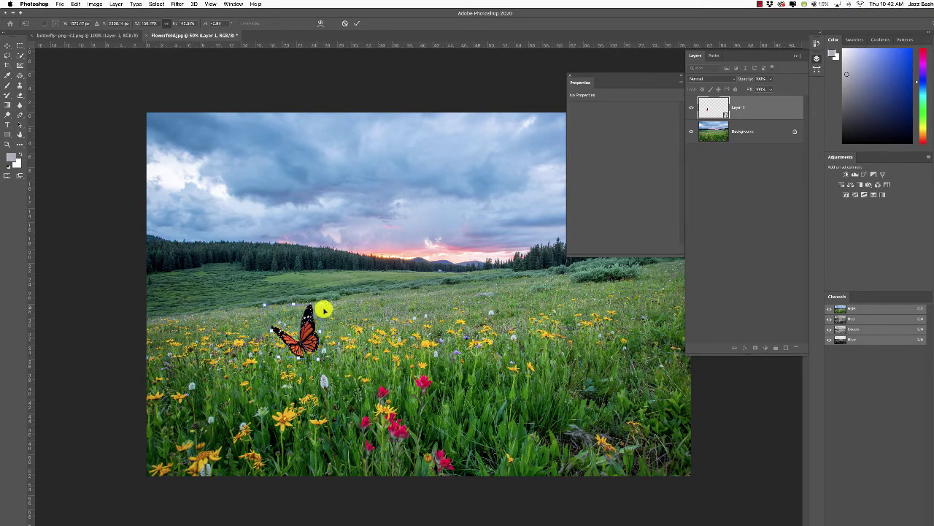
drag(323, 305, 321, 351)
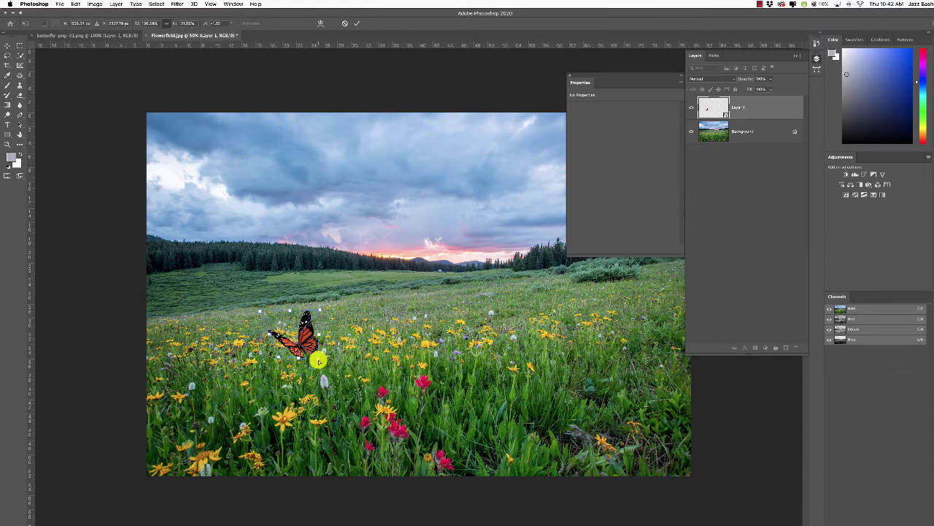
drag(319, 311, 358, 358)
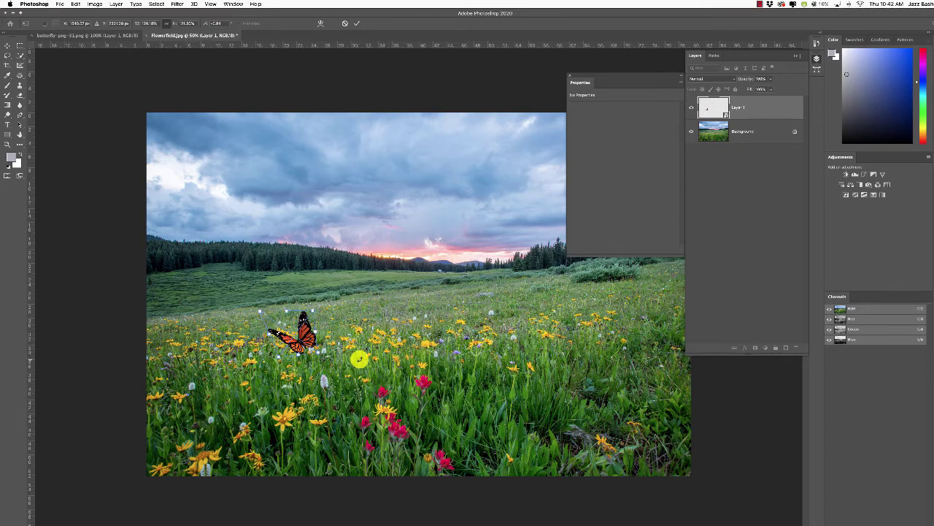
key(Return)
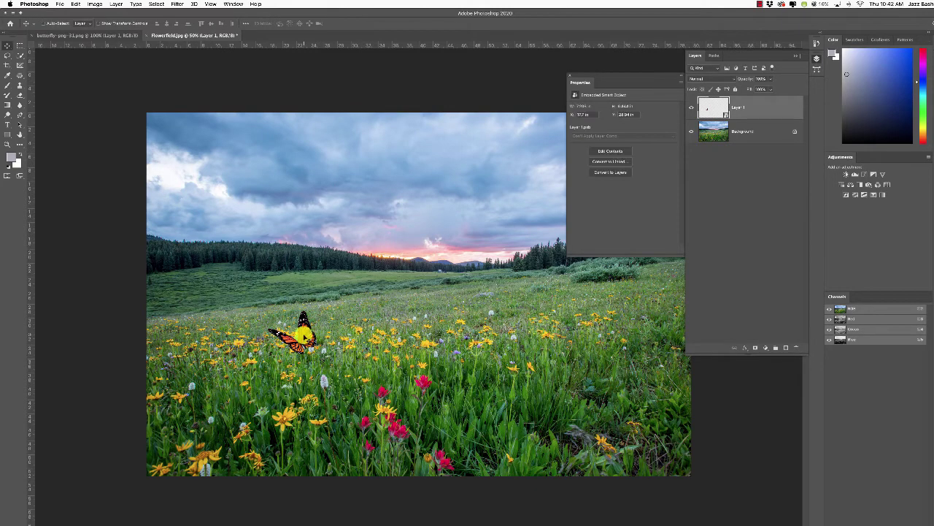
Step: Undo the butterfly's non-proportional distortion and shift the butterfly slightly down and to the left in the meadow
mouse_move(301, 330)
mouse_down()
mouse_move(293, 336)
mouse_move(315, 338)
mouse_up()
key(super+z)
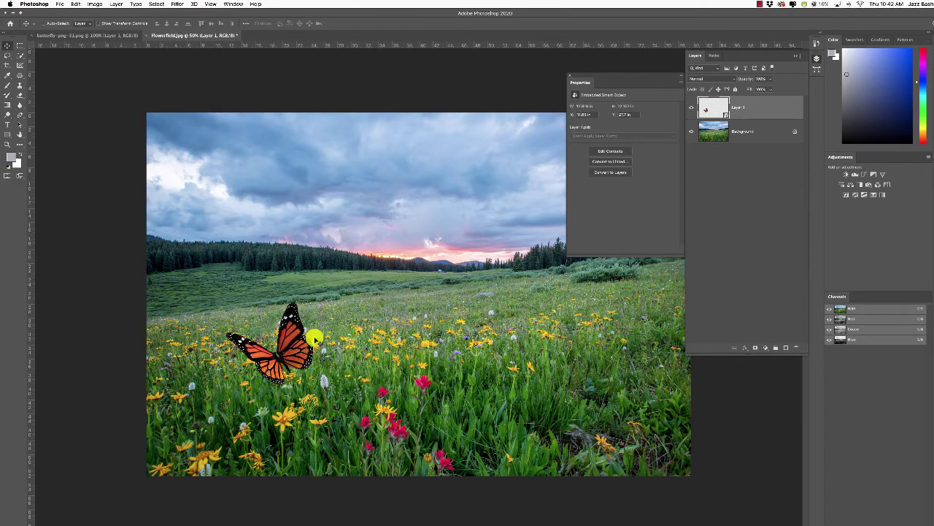
key(super+shift+z)
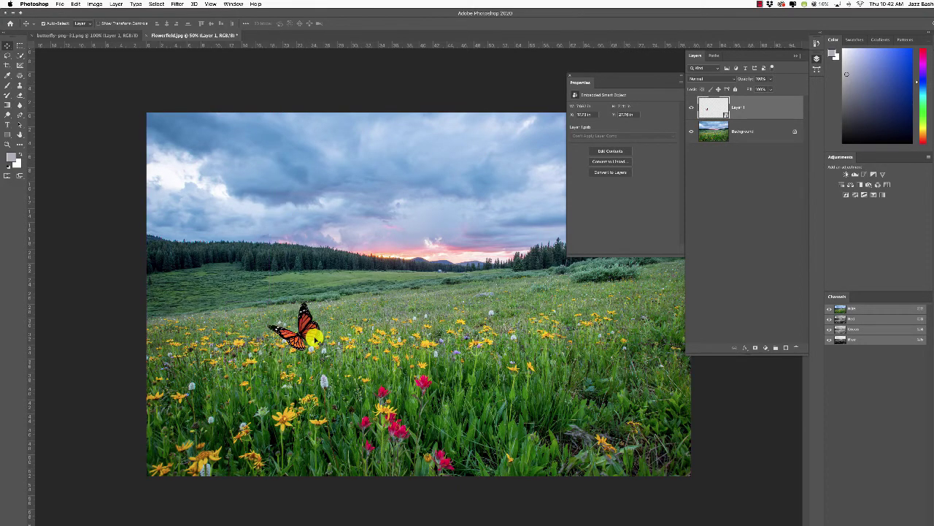
key(super+shift+z)
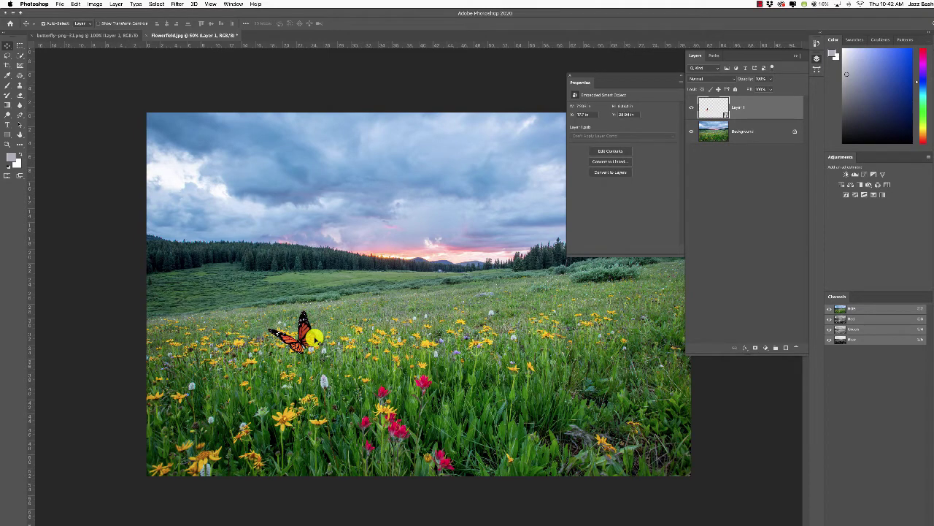
drag(310, 337, 297, 334)
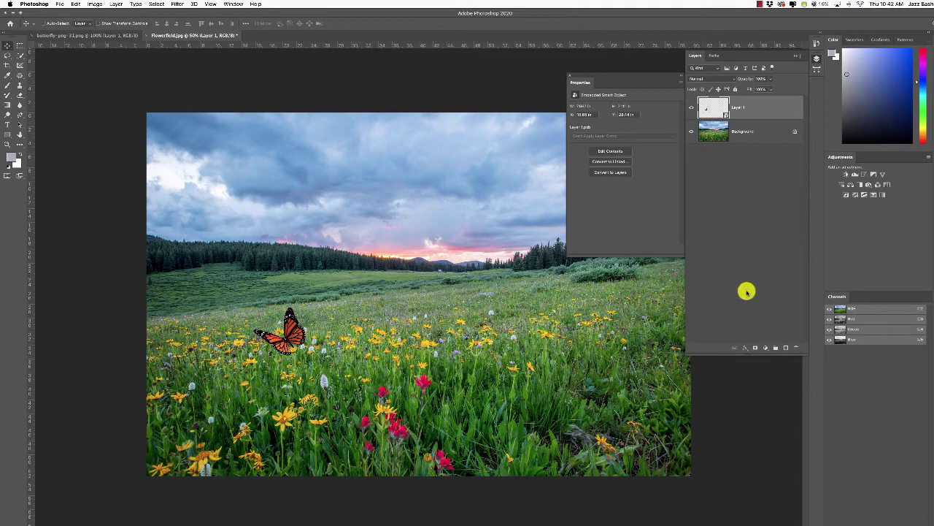
Step: Add a Black & White adjustment layer above the butterfly layer and move the butterfly slightly up and to the right
click(764, 348)
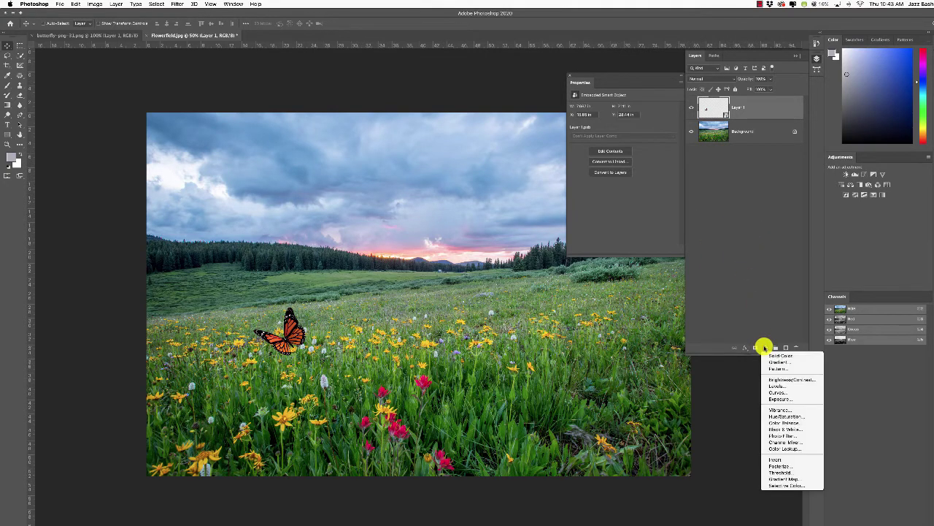
click(793, 429)
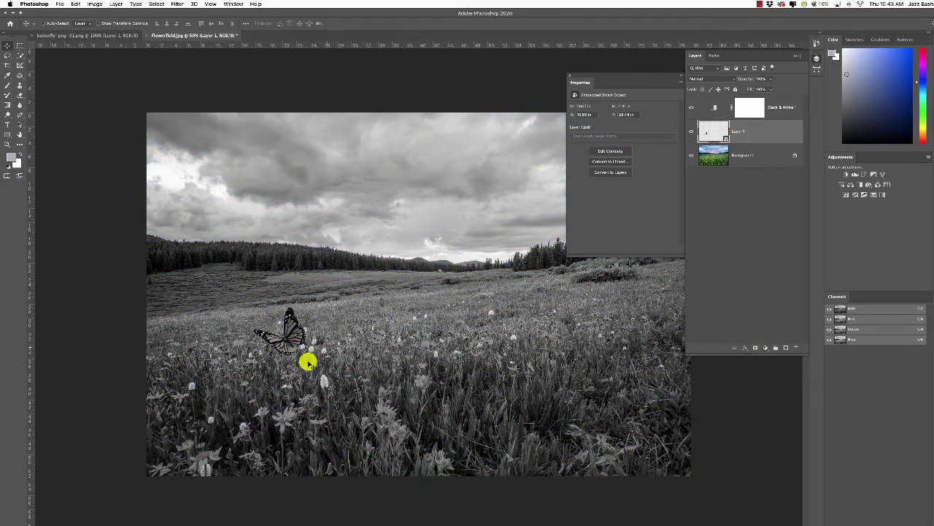
mouse_move(294, 328)
mouse_down()
mouse_move(347, 322)
mouse_move(360, 331)
mouse_move(311, 329)
mouse_move(310, 314)
mouse_move(305, 327)
mouse_up()
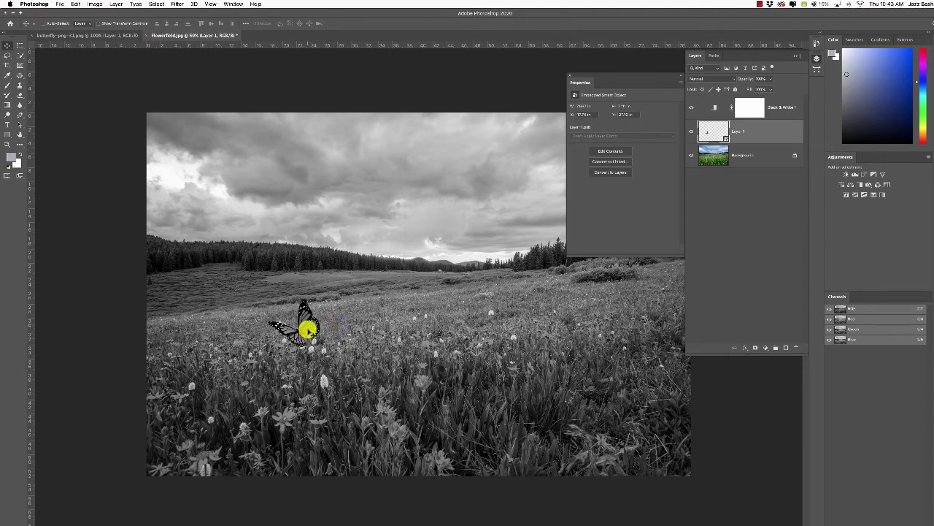
Step: Shift the butterfly slightly to the left, and add a Levels adjustment layer clipped to the butterfly layer
mouse_move(306, 327)
mouse_down()
mouse_move(292, 339)
mouse_move(305, 330)
mouse_up()
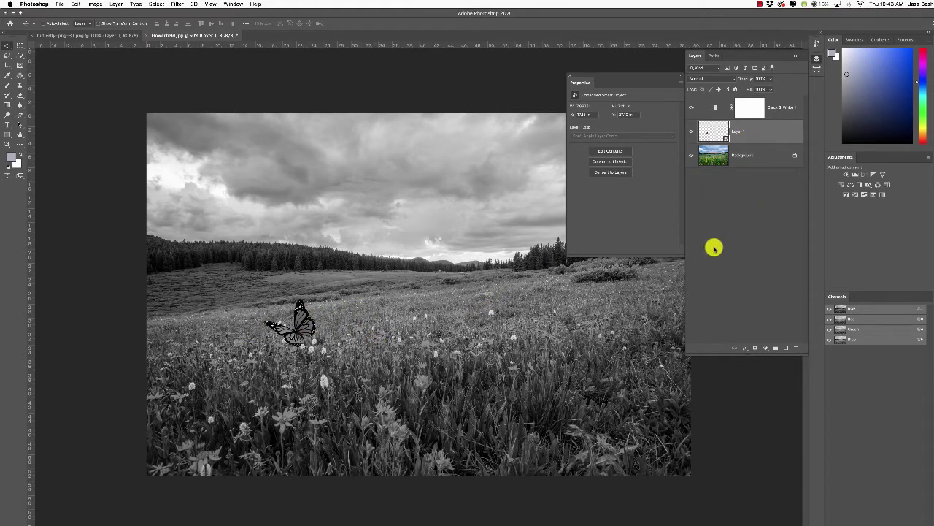
click(766, 346)
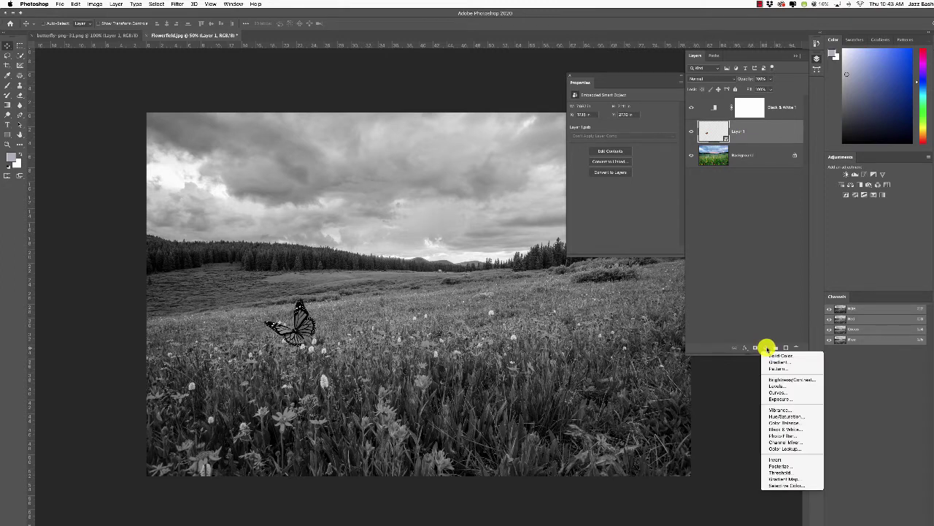
click(783, 386)
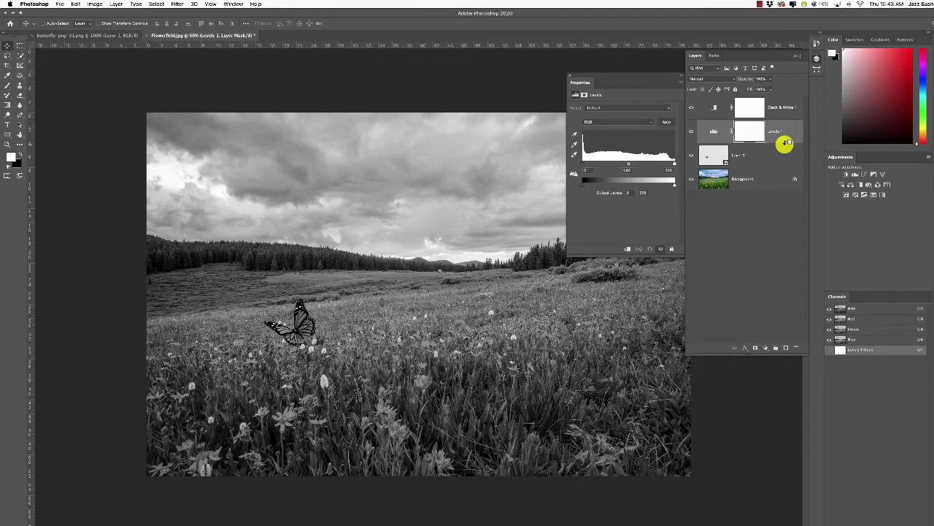
alt+click(785, 144)
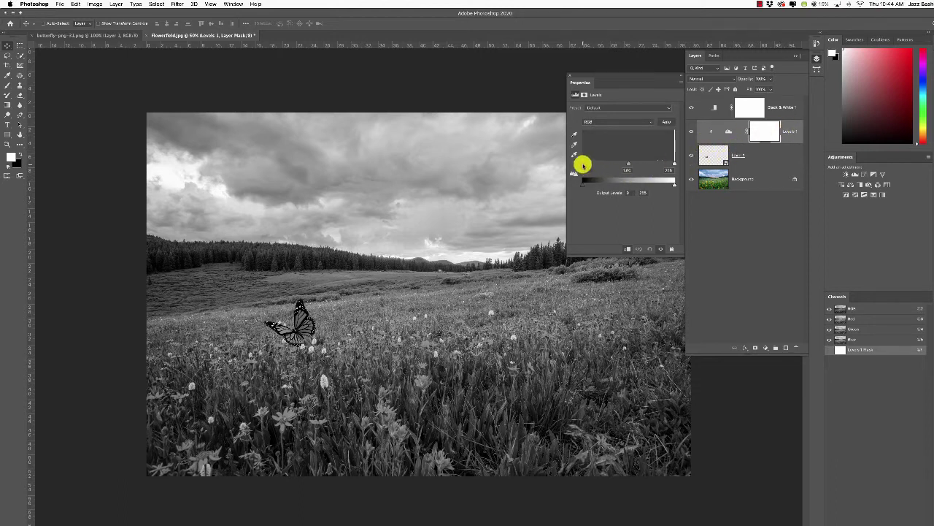
Step: Lower the clipped Levels' white input slightly and hide the Black & White layer to compare the butterfly with and without Levels
mouse_move(582, 162)
mouse_down()
mouse_move(650, 160)
mouse_move(571, 169)
mouse_up()
drag(674, 165, 666, 166)
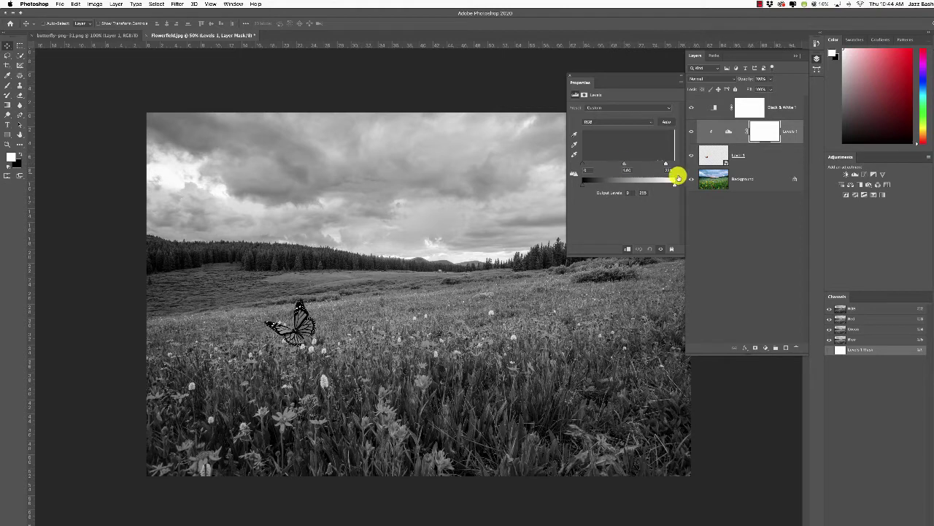
click(691, 133)
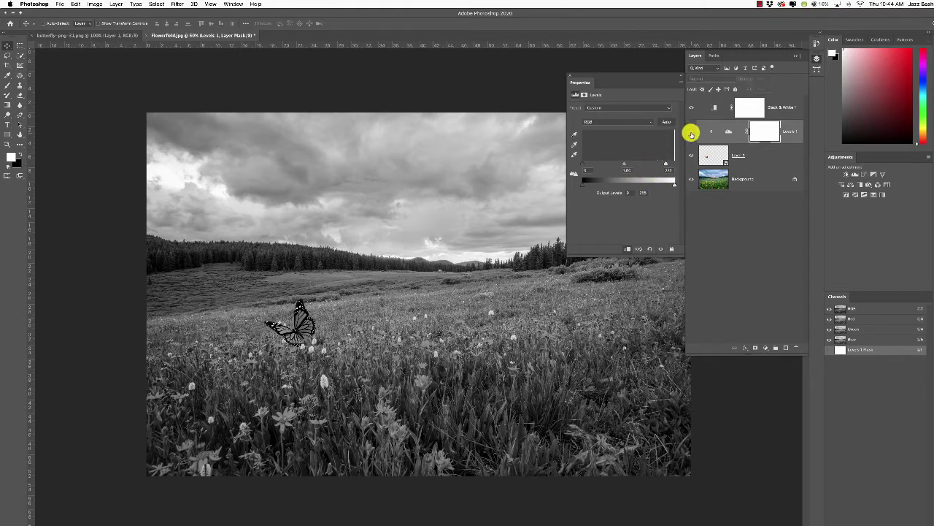
click(691, 133)
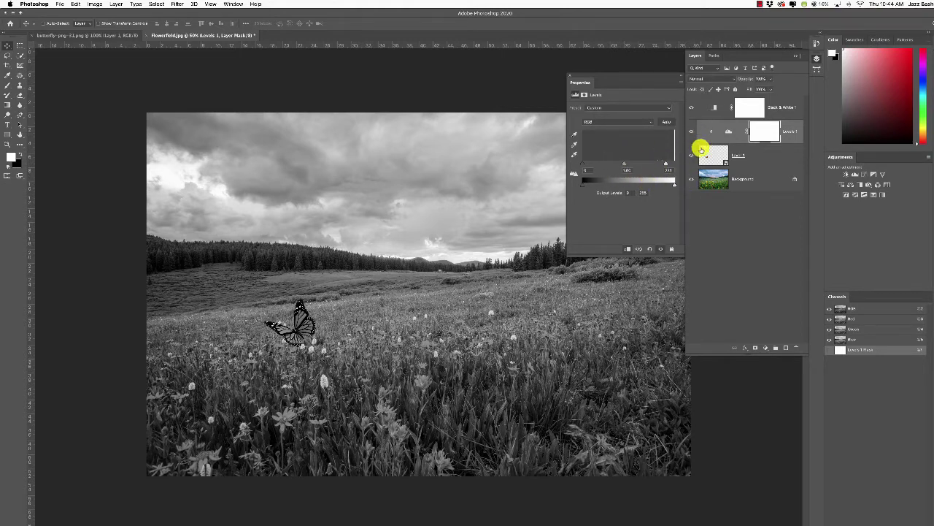
click(691, 107)
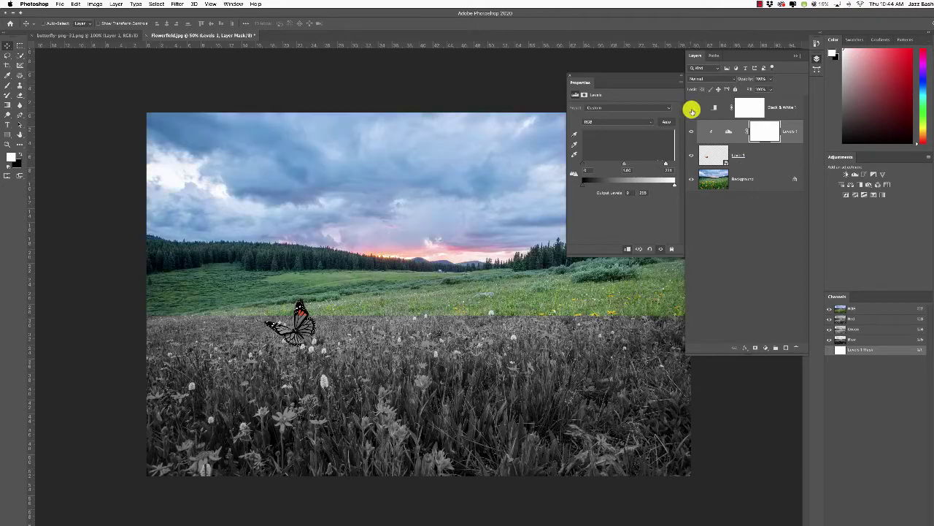
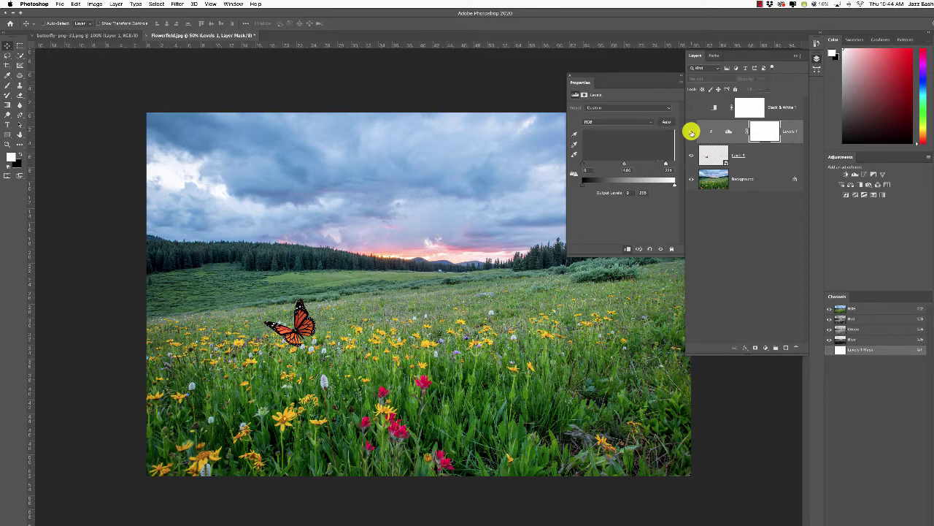
click(691, 132)
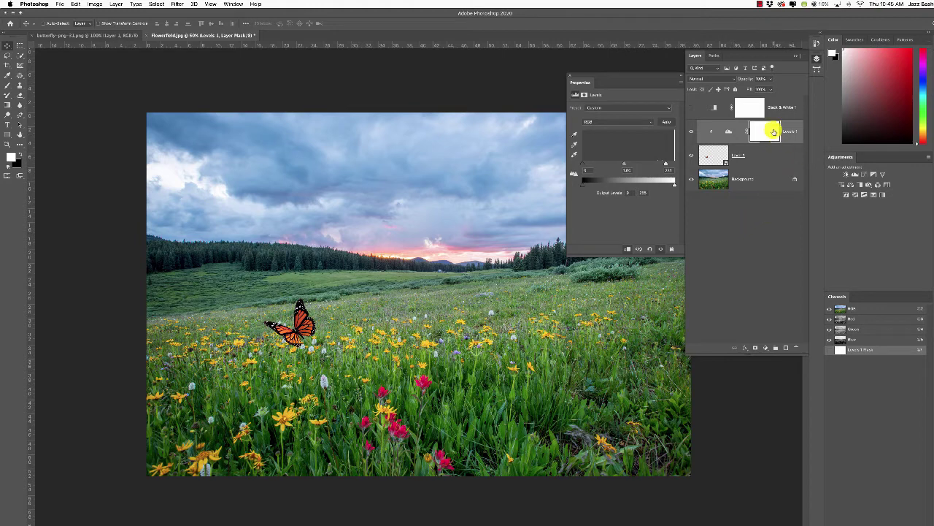
Step: Add a Selective Color adjustment layer above Levels and set Cyan, Magenta, Yellow and Black to -100% for the Reds
click(766, 347)
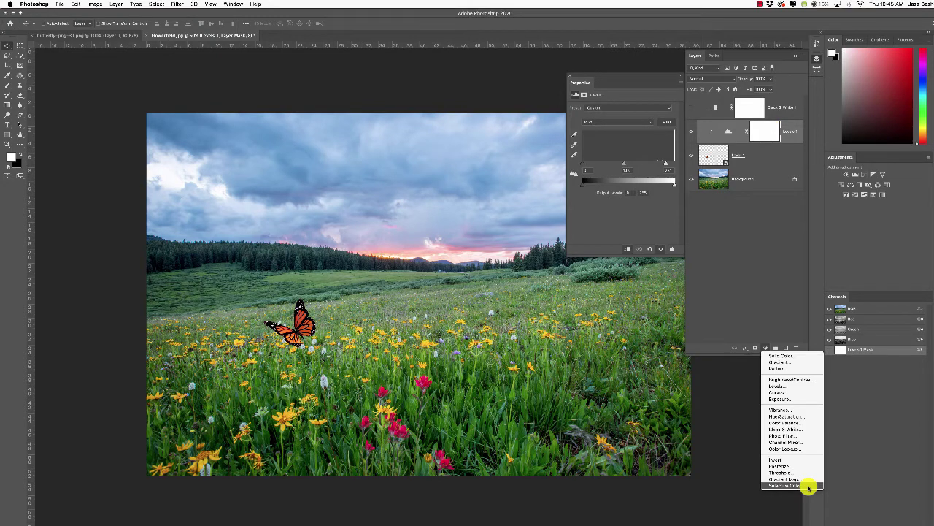
click(807, 486)
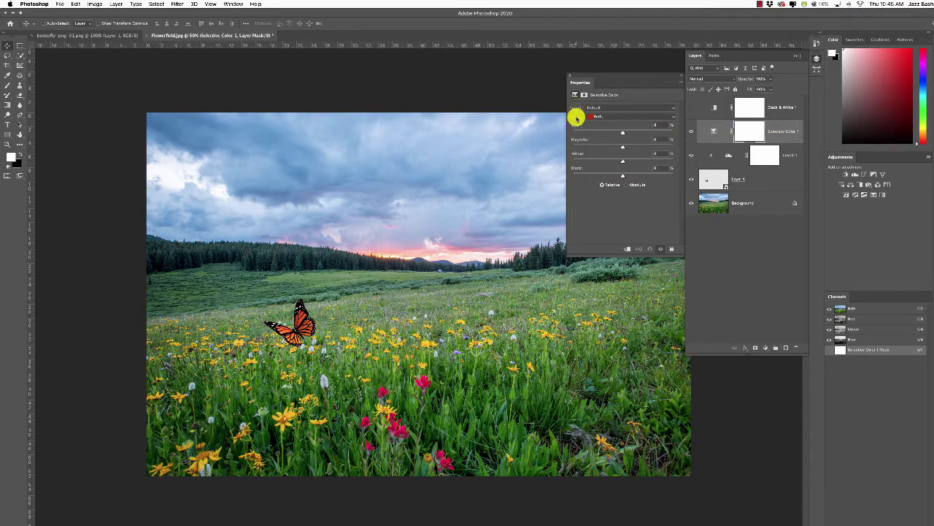
click(630, 115)
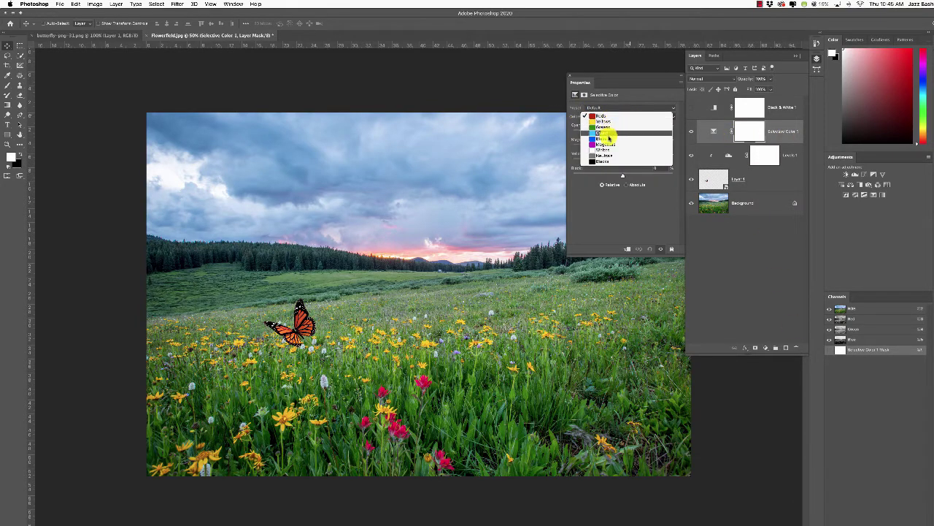
click(609, 210)
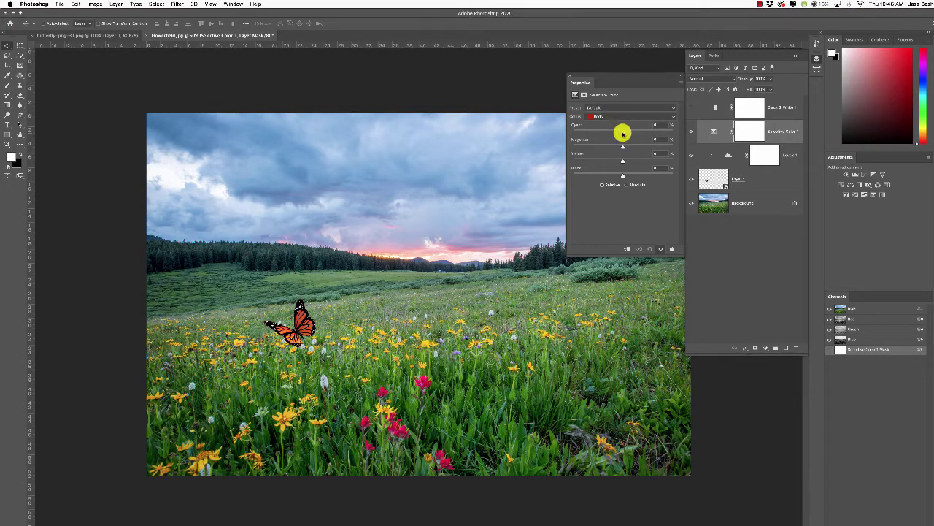
drag(622, 132, 563, 134)
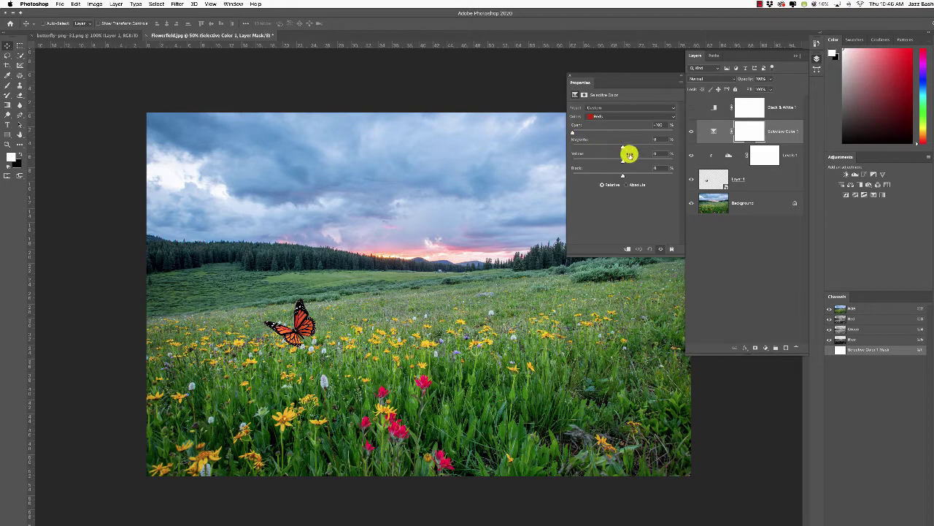
drag(623, 148, 559, 146)
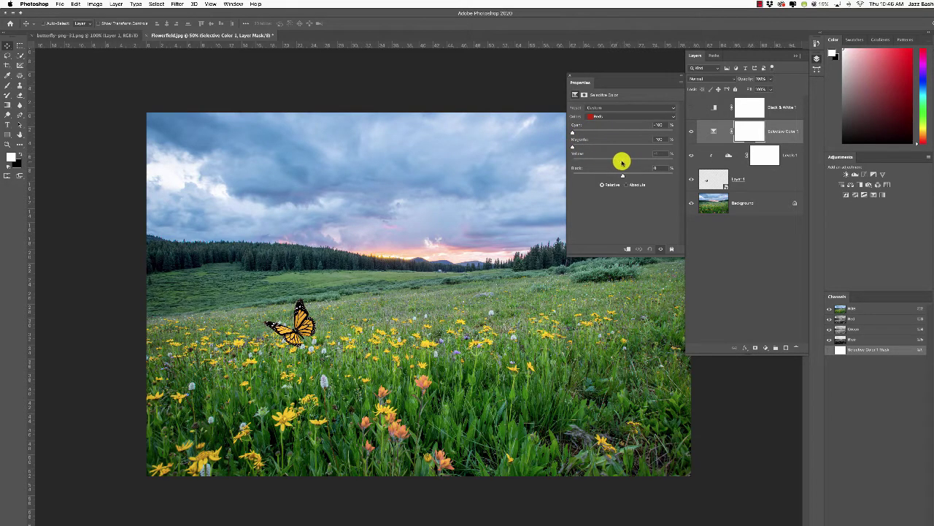
drag(621, 159, 555, 173)
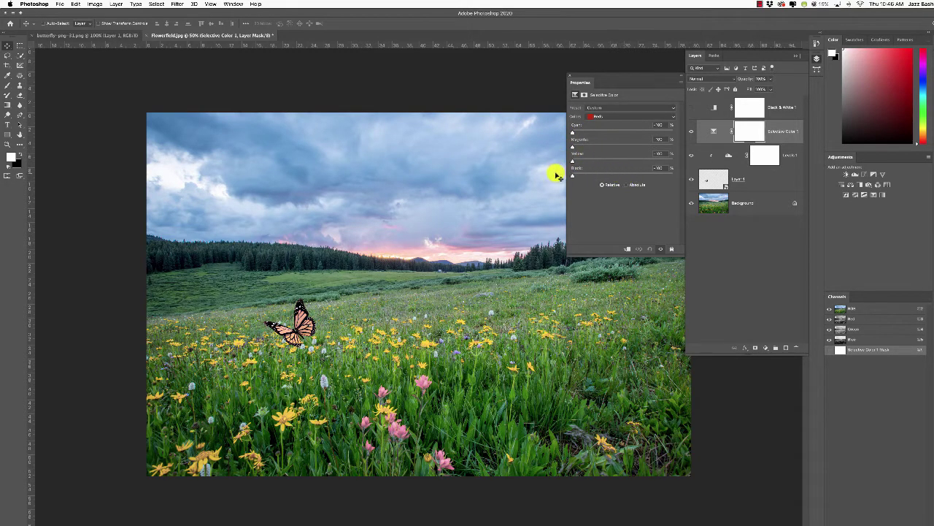
Step: Set Cyan, Magenta, Yellow and Black to -100% for the Yellows in the Selective Color adjustment
click(630, 116)
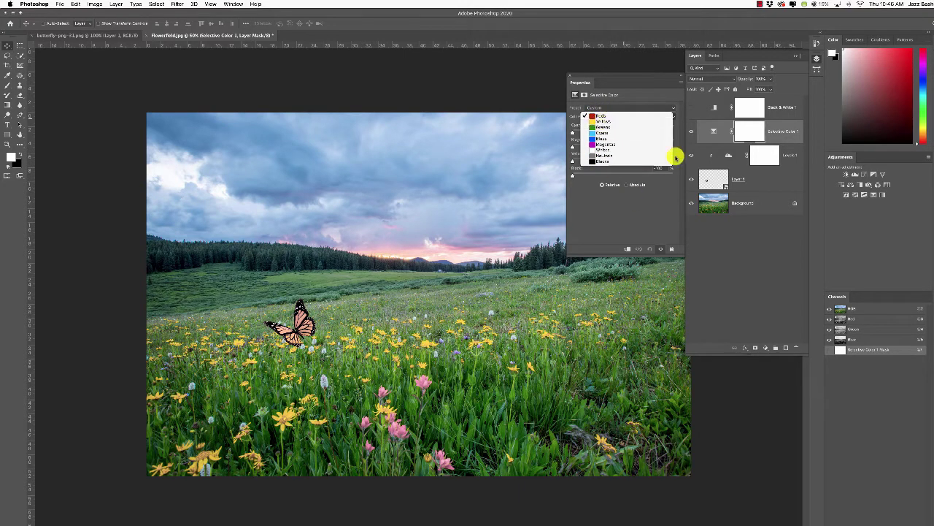
click(602, 122)
drag(614, 131, 565, 131)
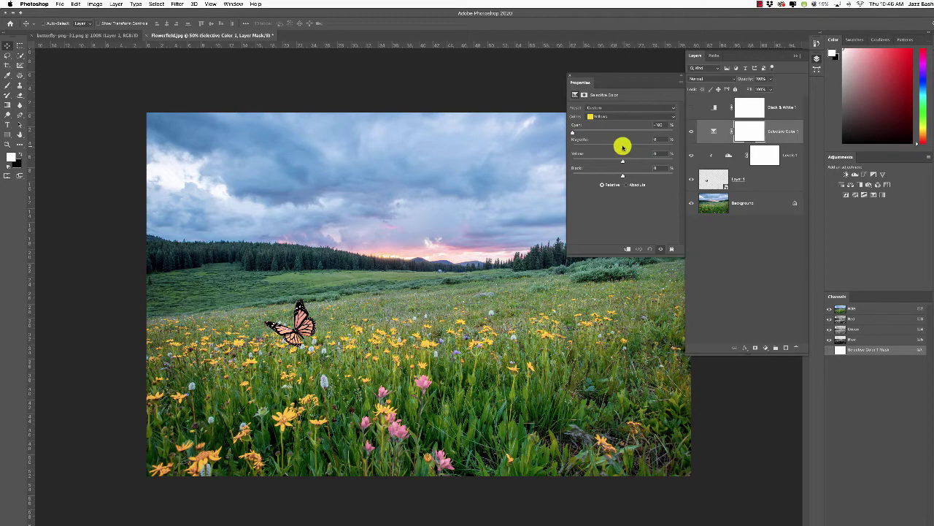
drag(621, 146, 563, 146)
drag(623, 161, 562, 166)
drag(623, 176, 566, 176)
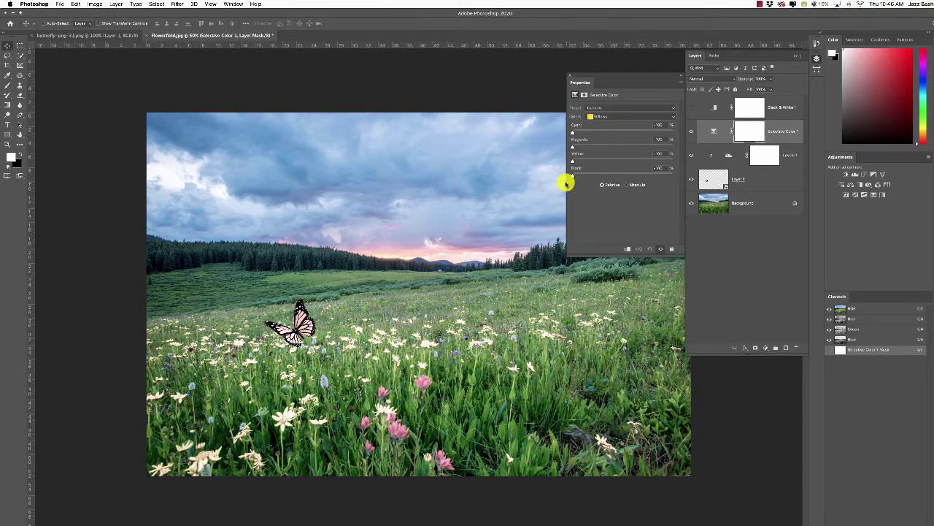
Step: For the Greens in Selective Color, set Cyan, Magenta and Yellow to -100% and lower Black strongly
click(608, 118)
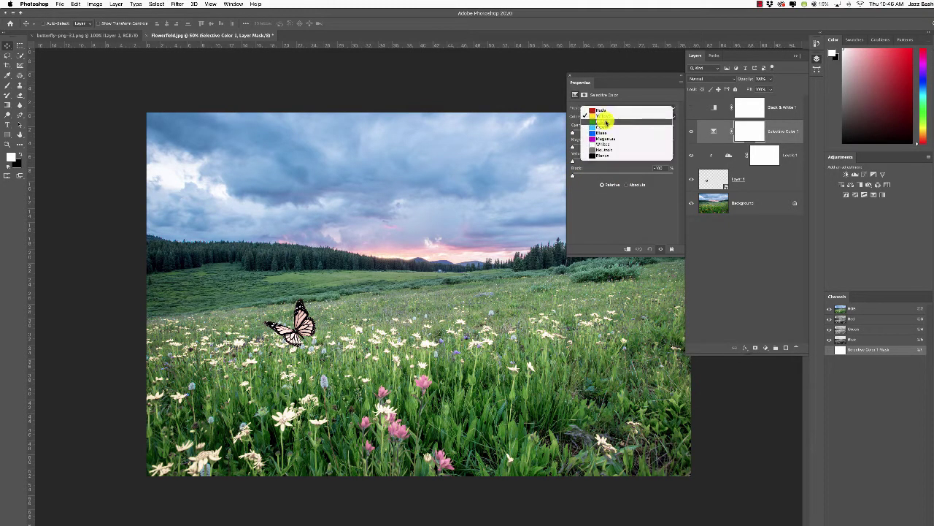
click(606, 121)
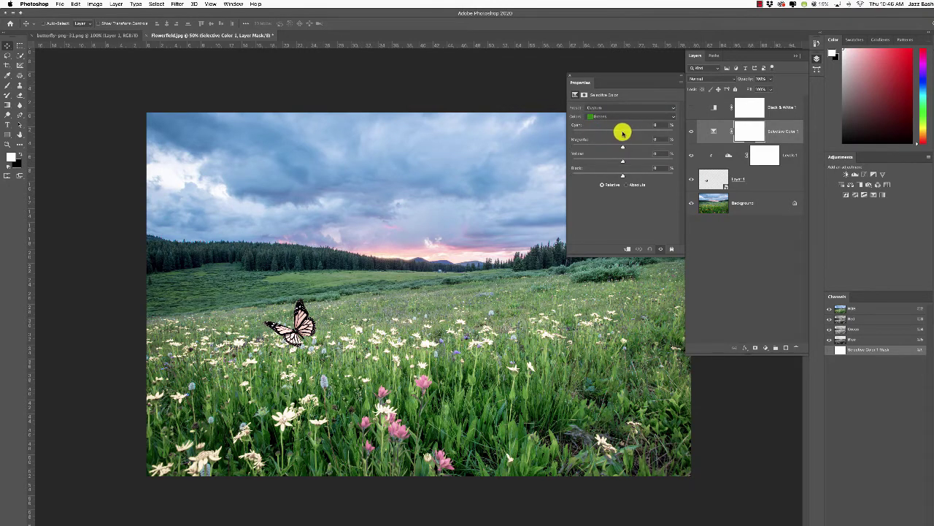
drag(621, 131, 546, 131)
drag(621, 147, 553, 146)
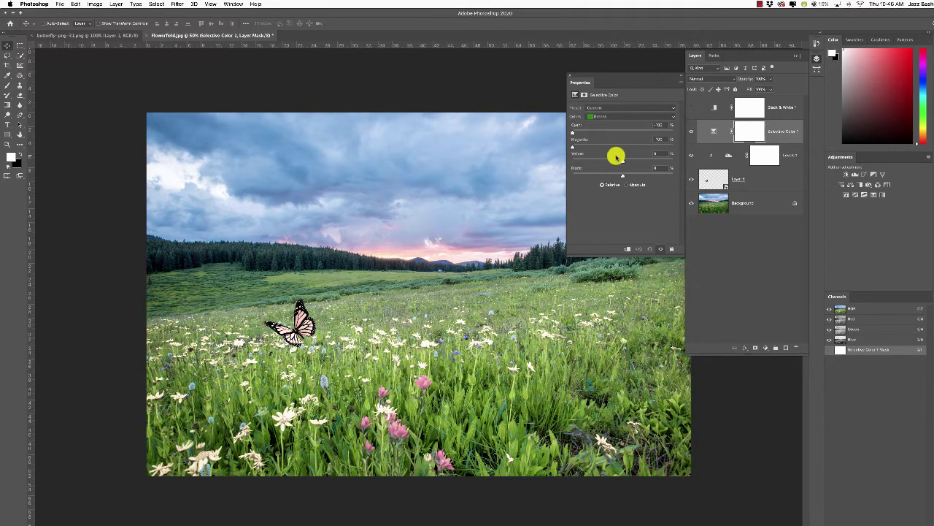
drag(622, 159, 549, 162)
drag(622, 178, 563, 175)
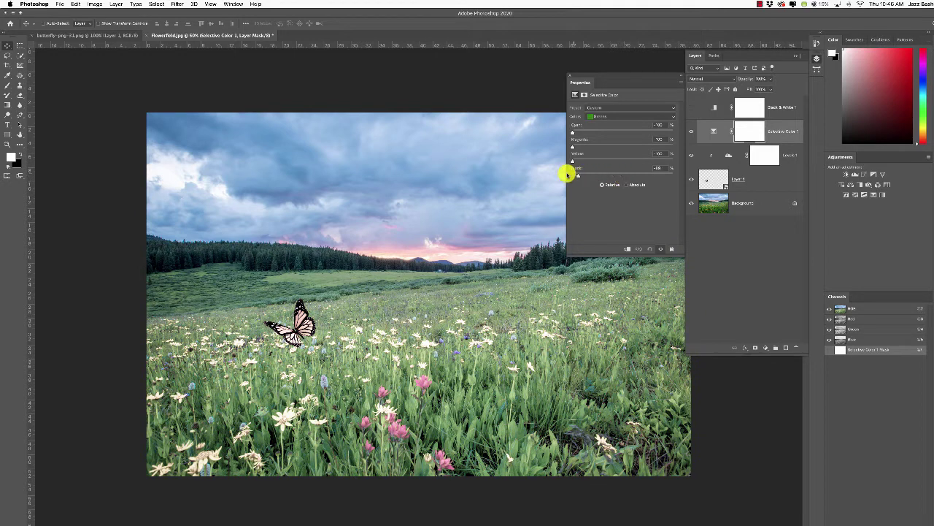
Step: Set Cyan, Magenta, Yellow and Black to -100% for the Cyans in the Selective Color adjustment
click(606, 115)
click(602, 121)
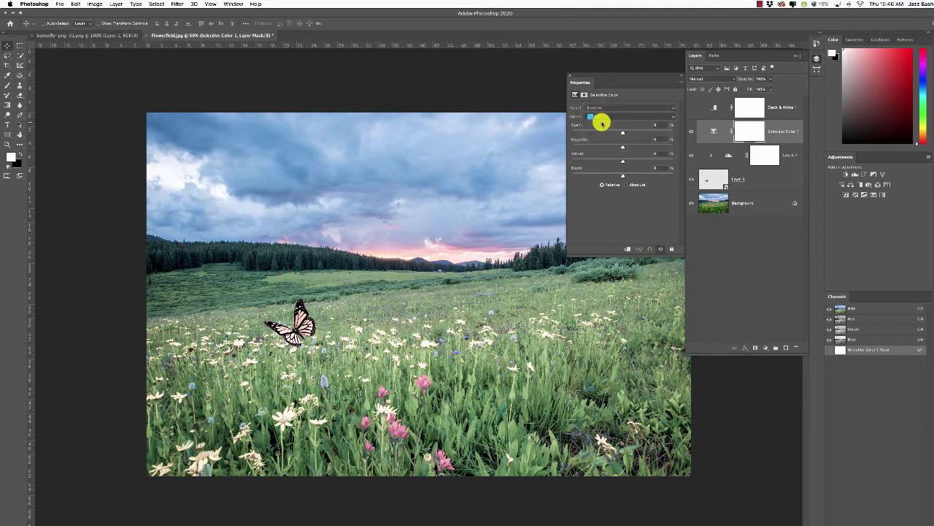
drag(623, 133, 561, 132)
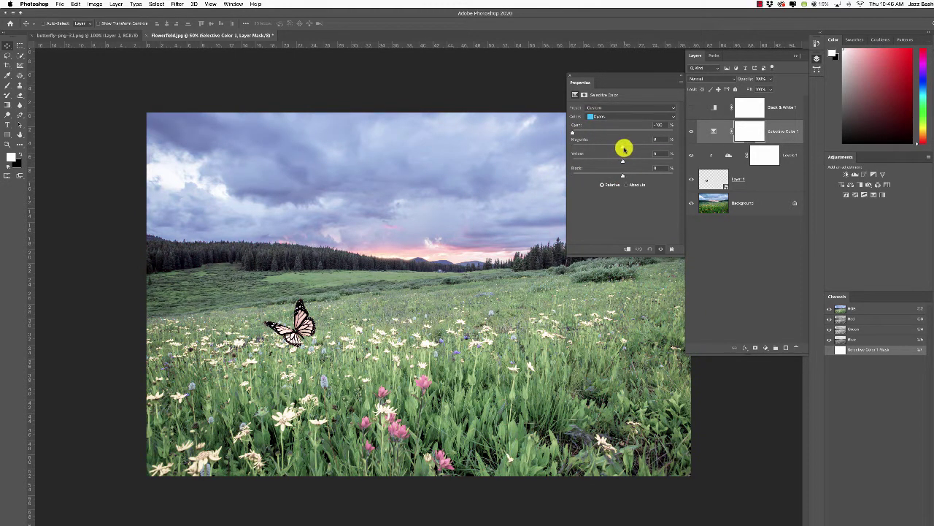
drag(623, 146, 564, 147)
drag(623, 160, 555, 181)
Step: Lower Cyan all the way for the Blues in the Selective Color adjustment
click(609, 117)
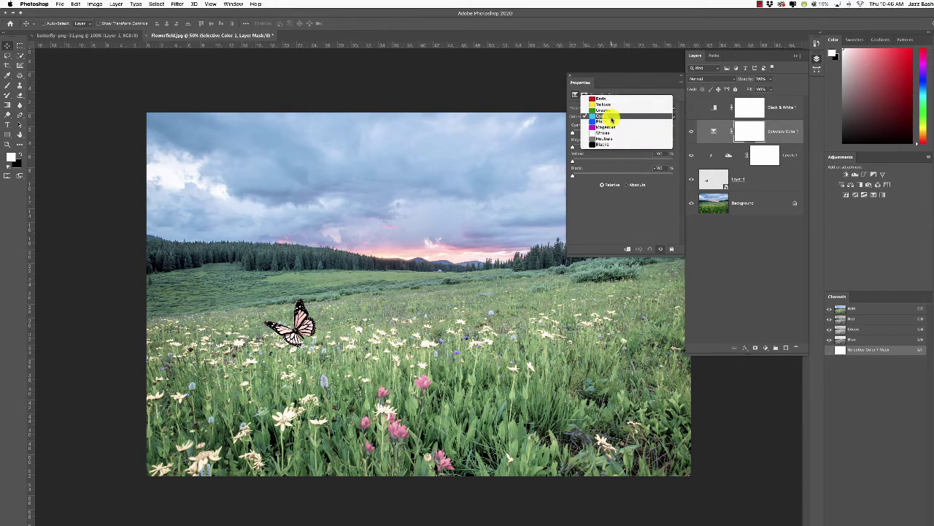
click(607, 118)
click(617, 117)
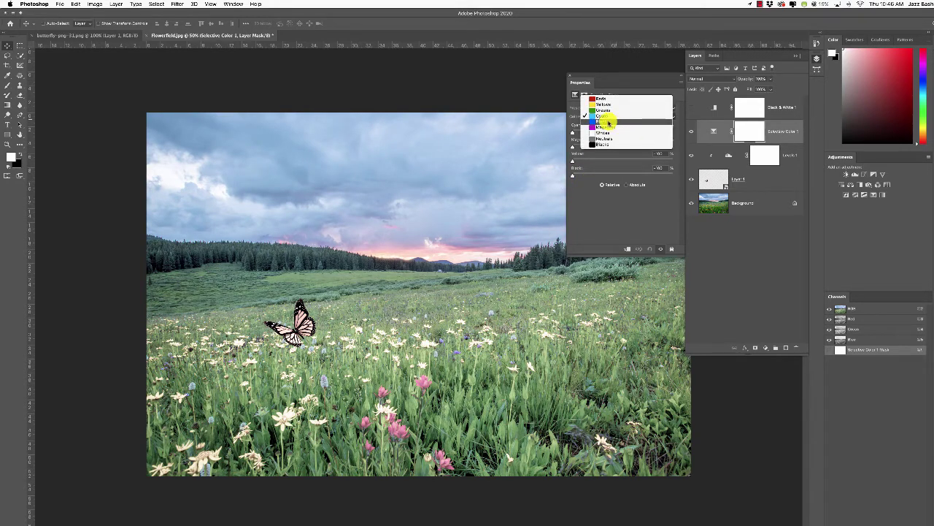
click(619, 123)
drag(623, 133, 532, 132)
Step: For the Magentas in Selective Color, set Cyan and Magenta to -100% and lower Yellow and Black all the way
click(621, 117)
click(622, 126)
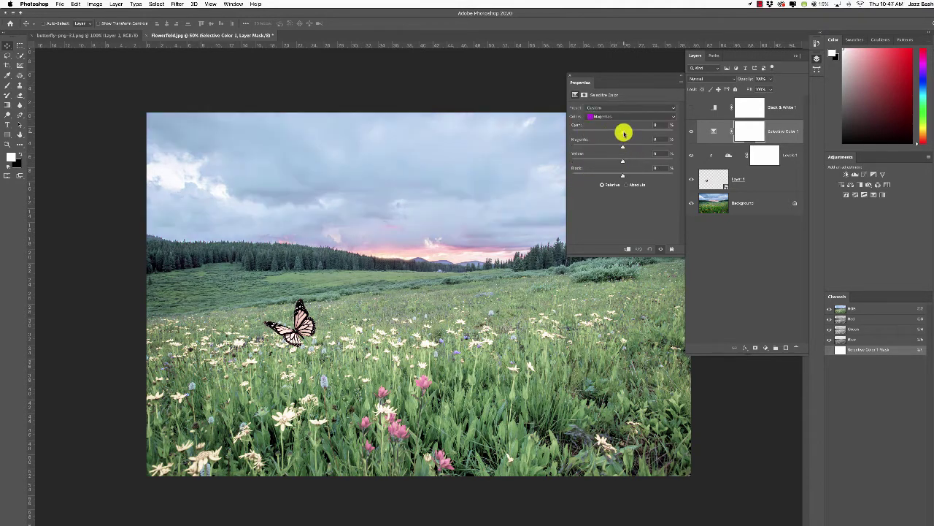
drag(620, 147, 570, 148)
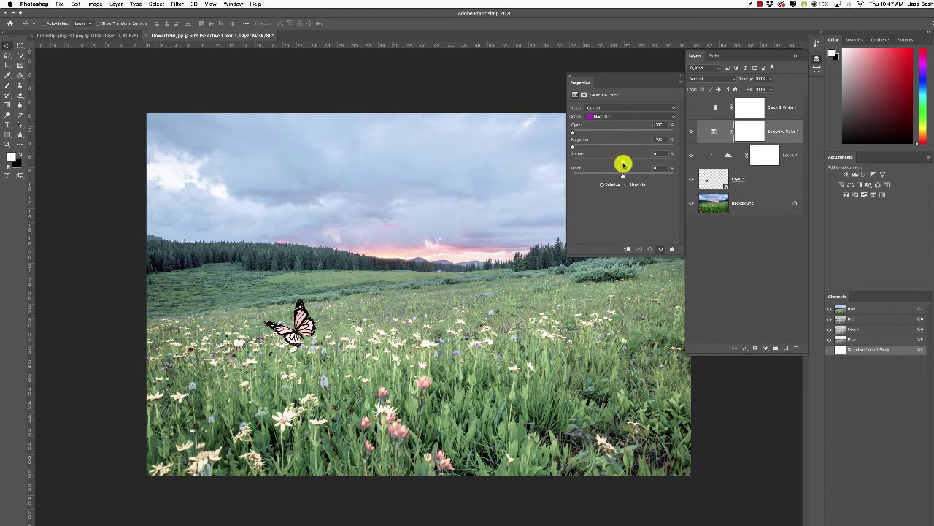
drag(623, 161, 564, 161)
drag(622, 175, 553, 181)
Step: For the Whites in Selective Color, set Cyan, Magenta and Yellow to +100% and Black to about +95%
click(613, 117)
click(612, 121)
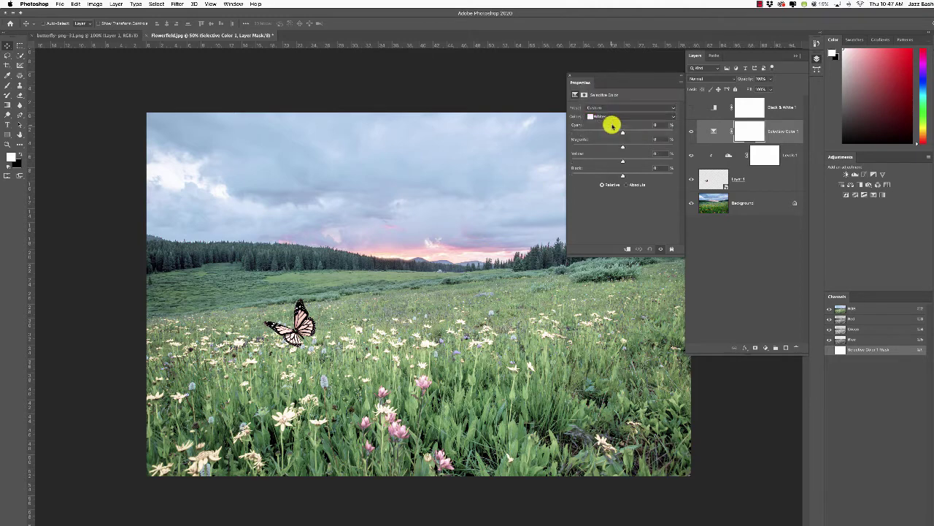
drag(622, 131, 679, 135)
drag(626, 146, 680, 141)
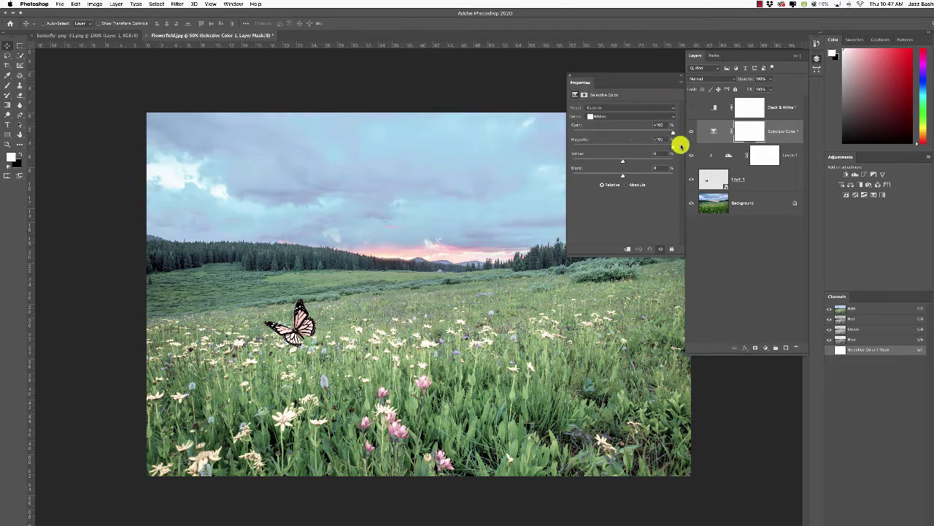
drag(620, 160, 678, 161)
Step: Set Cyan, Magenta, Yellow and Black to +100% for the Neutrals in the Selective Color adjustment
click(616, 117)
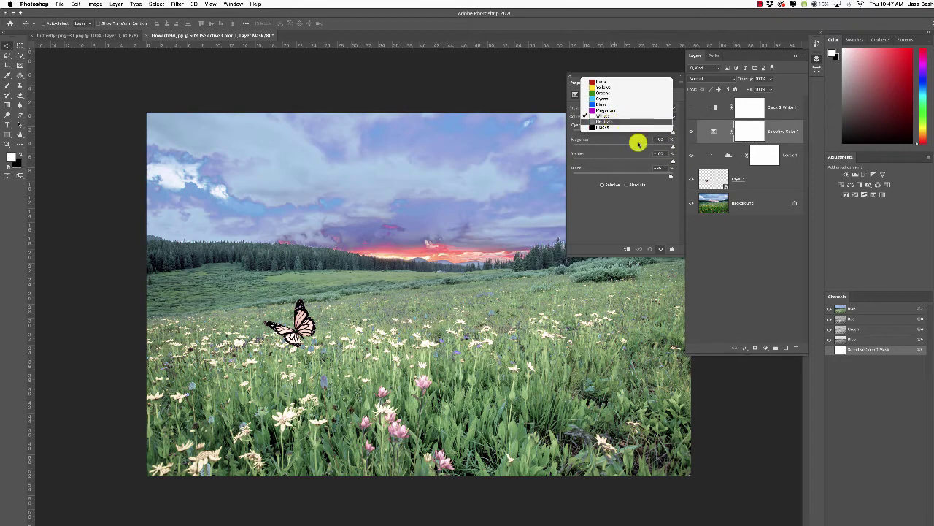
click(626, 123)
drag(622, 131, 680, 130)
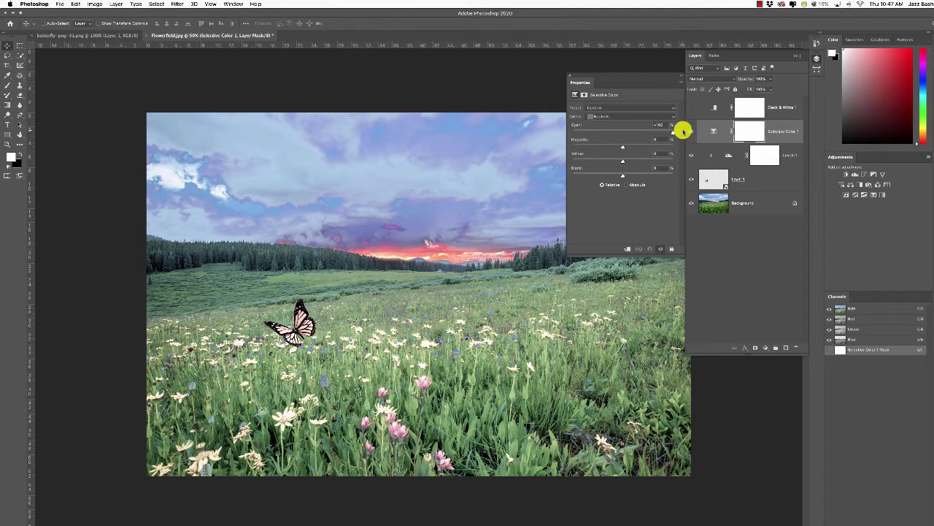
drag(622, 148, 683, 148)
Step: For the Blacks in Selective Color, set Cyan, Magenta, Yellow and Black to +100% and switch the method to Absolute
click(616, 116)
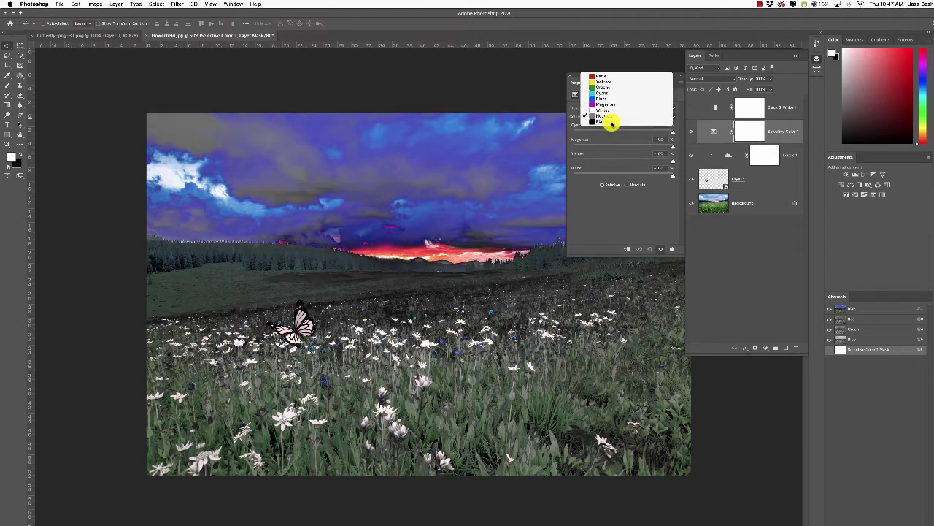
click(614, 124)
drag(623, 131, 681, 132)
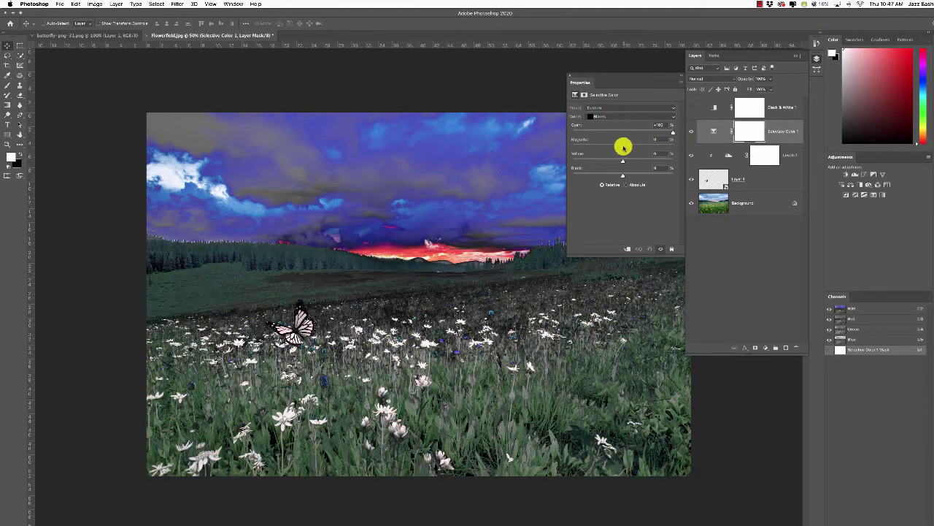
drag(623, 147, 671, 148)
drag(623, 162, 676, 161)
drag(622, 176, 685, 175)
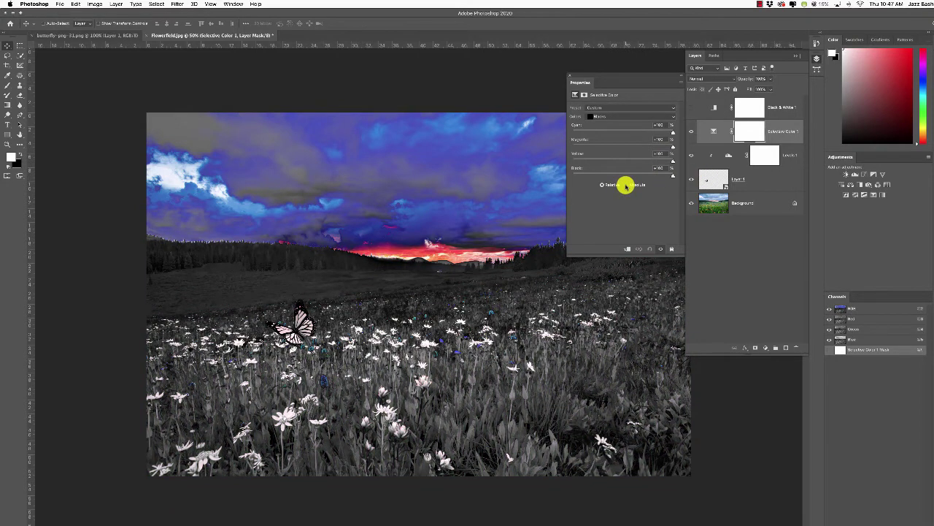
click(627, 185)
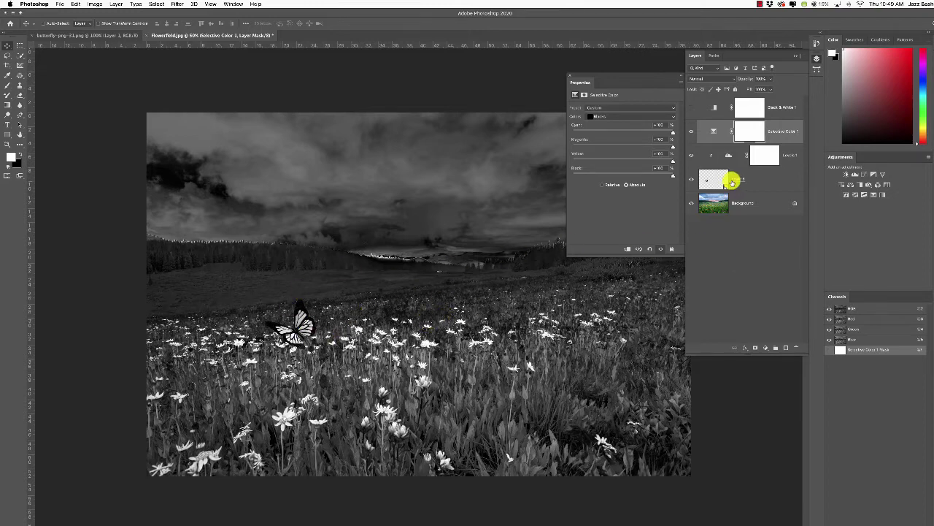
Step: Add a Hue/Saturation adjustment clipped to the butterfly layer and set its Saturation to -25
click(765, 182)
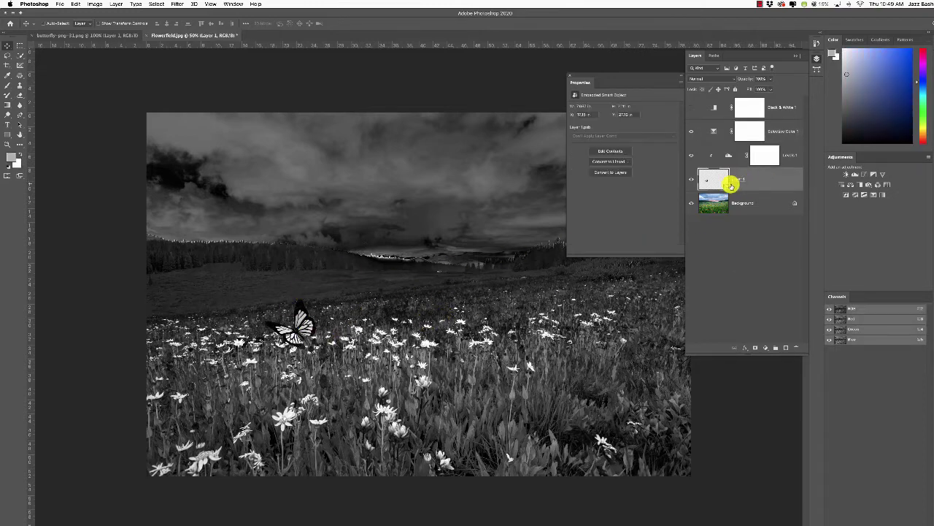
click(764, 348)
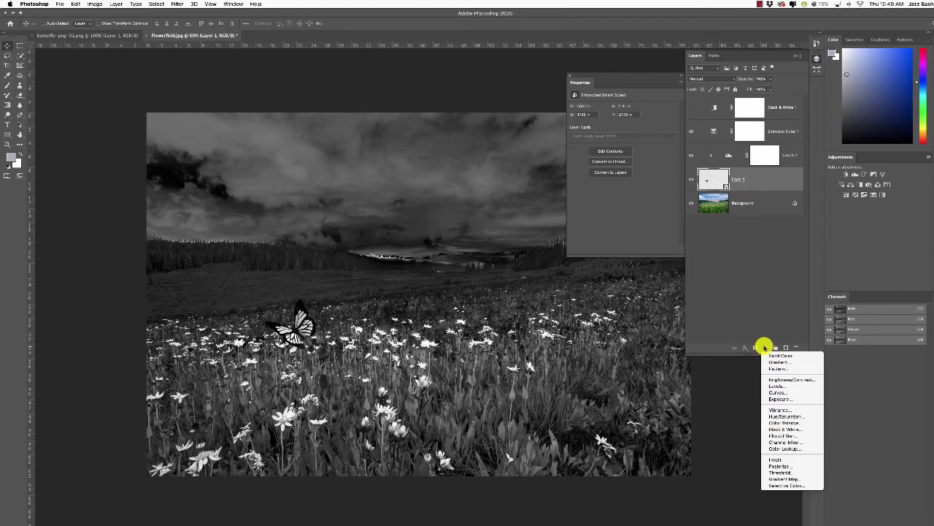
click(802, 417)
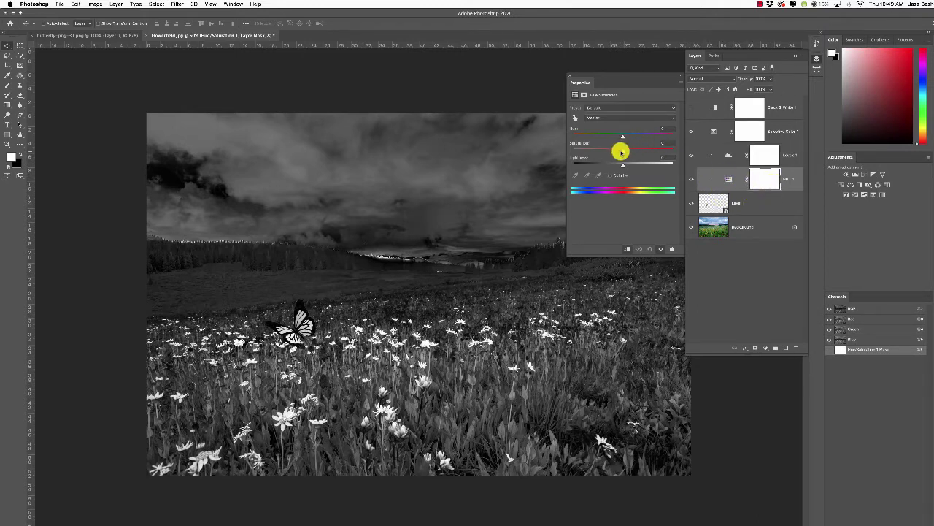
mouse_move(621, 151)
mouse_down()
mouse_move(597, 150)
mouse_move(653, 149)
mouse_move(594, 151)
mouse_move(637, 150)
mouse_move(623, 153)
mouse_up()
drag(617, 152, 612, 152)
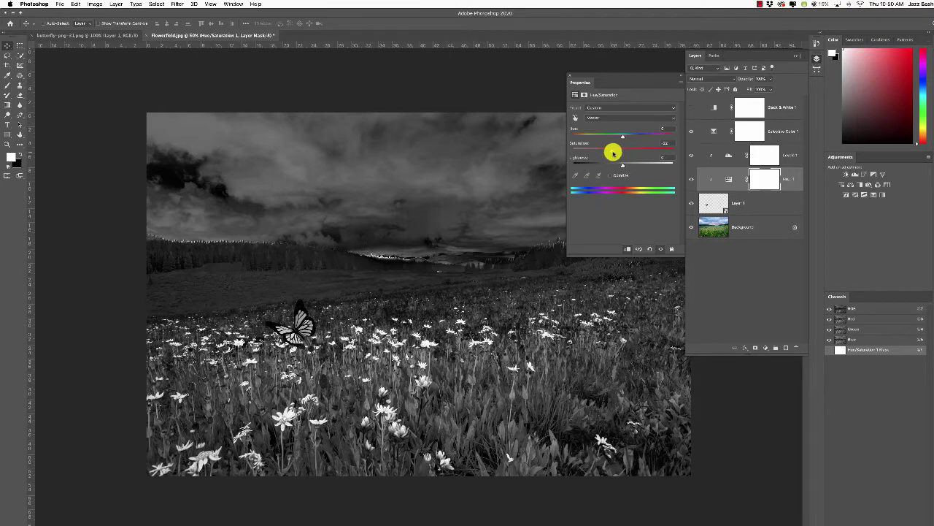
drag(612, 151, 610, 153)
drag(609, 152, 614, 151)
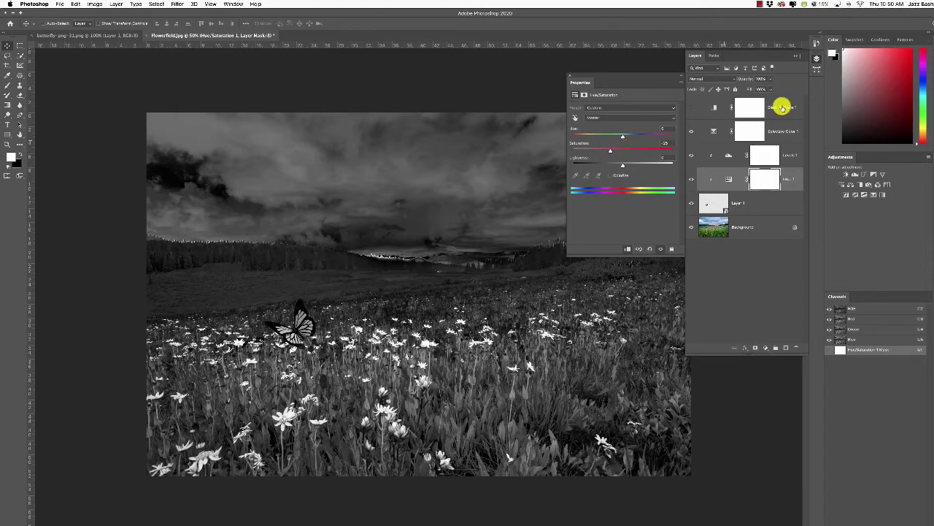
Step: Hide the Selective Color adjustment and compare the butterfly with and without its Hue/Saturation adjustment
click(691, 132)
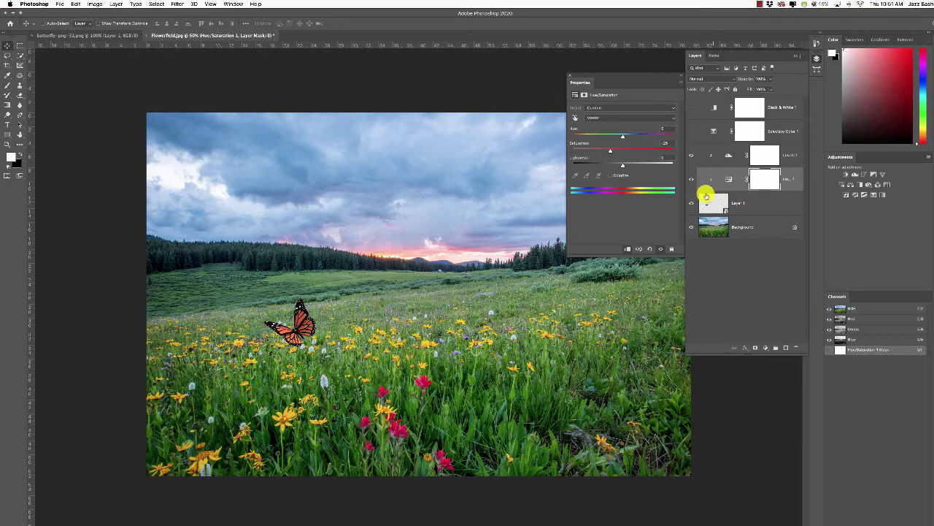
click(691, 179)
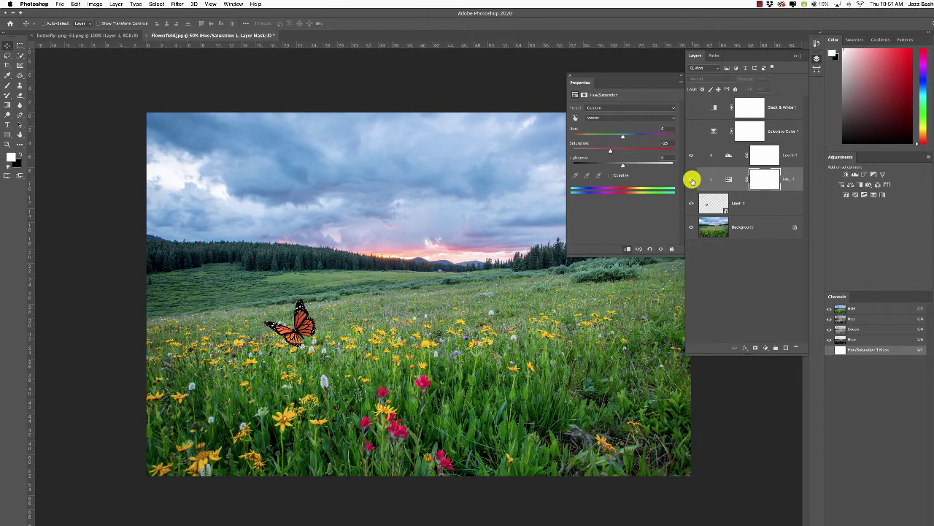
click(692, 179)
click(691, 180)
click(691, 180)
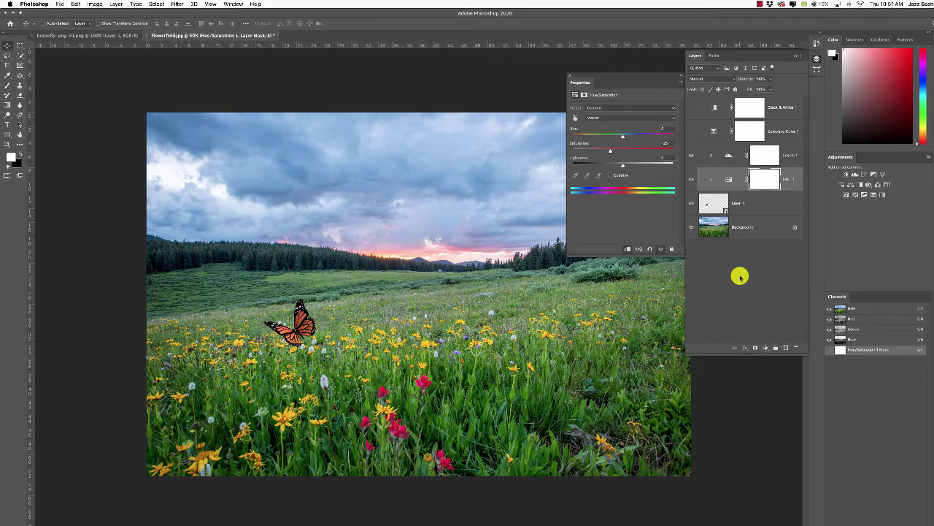
click(691, 179)
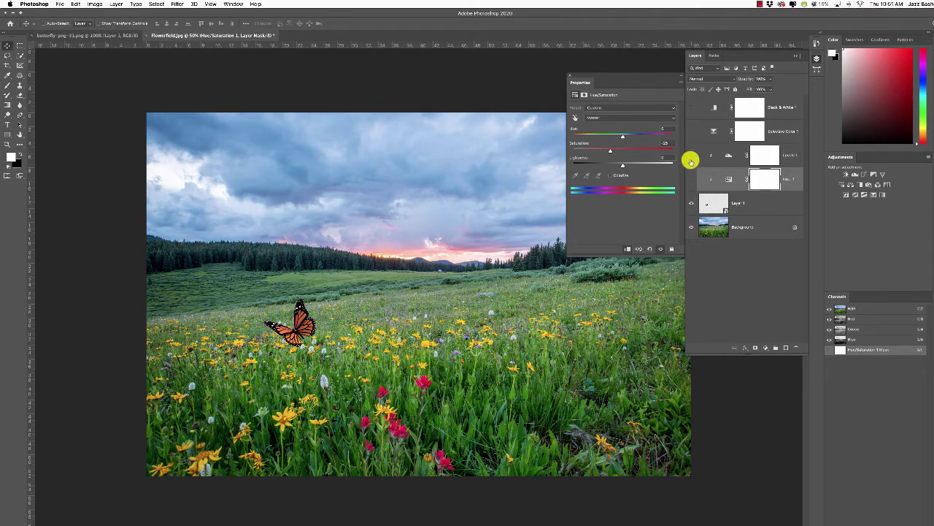
click(691, 180)
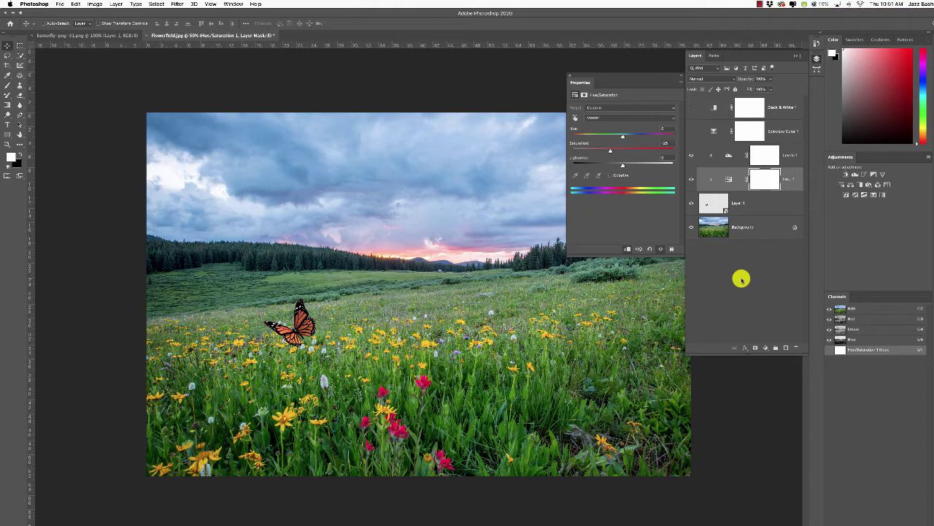
click(727, 156)
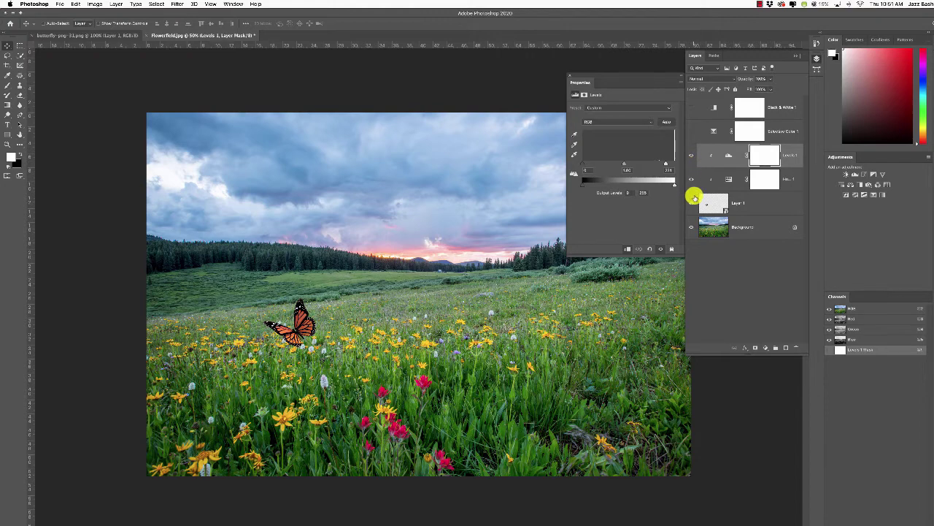
click(759, 209)
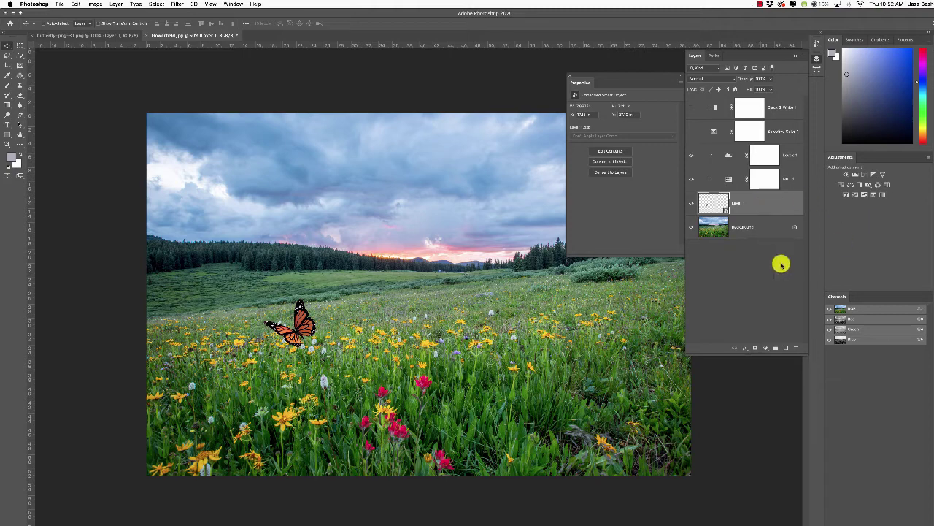
Step: Sample the meadow's various greens around the butterfly in the foreground Color Picker, then cancel without changing the color
click(759, 231)
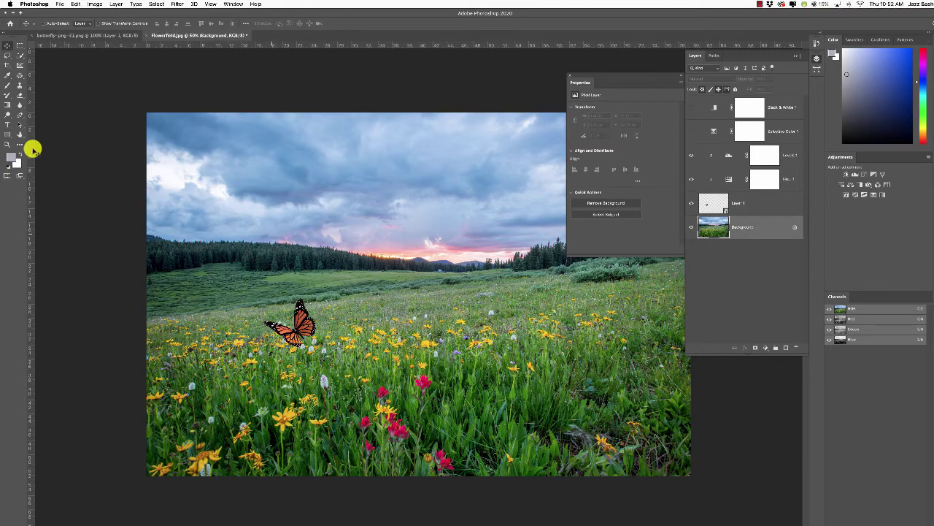
key(i)
click(11, 156)
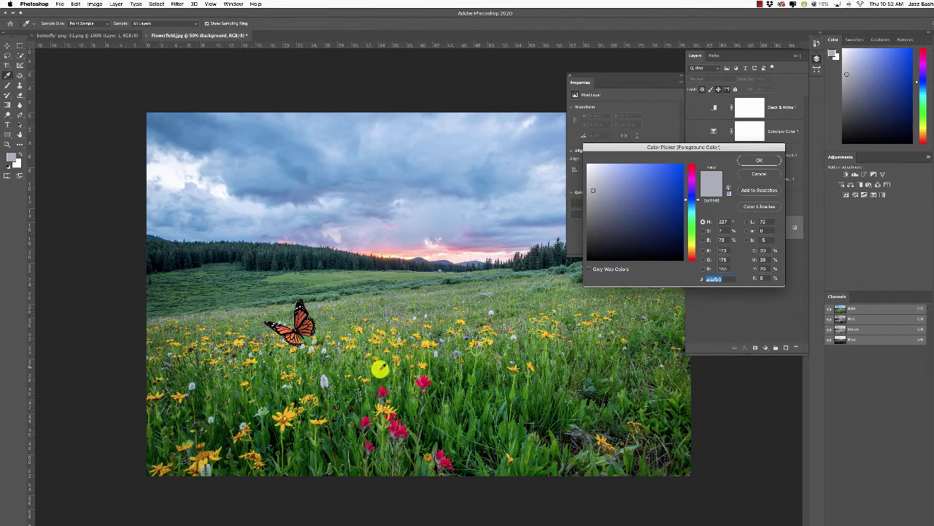
drag(380, 371, 427, 280)
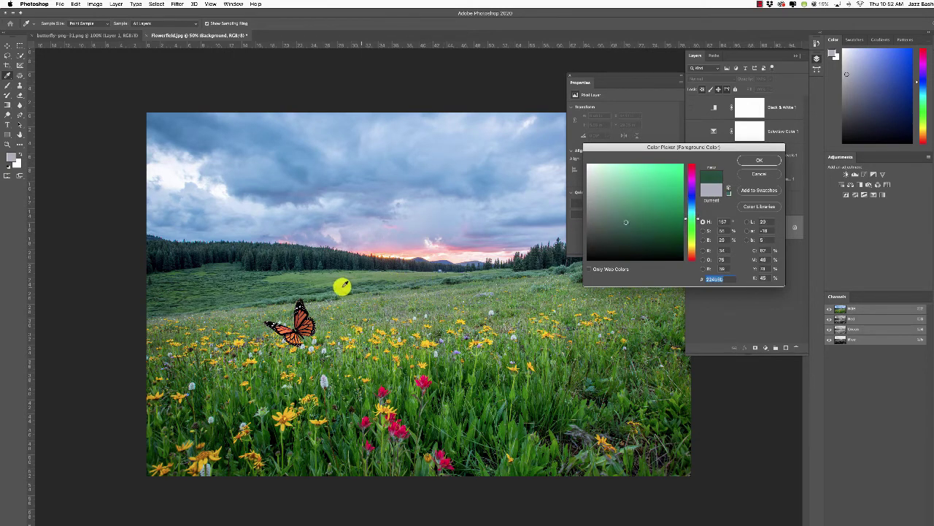
click(323, 258)
drag(323, 259, 355, 330)
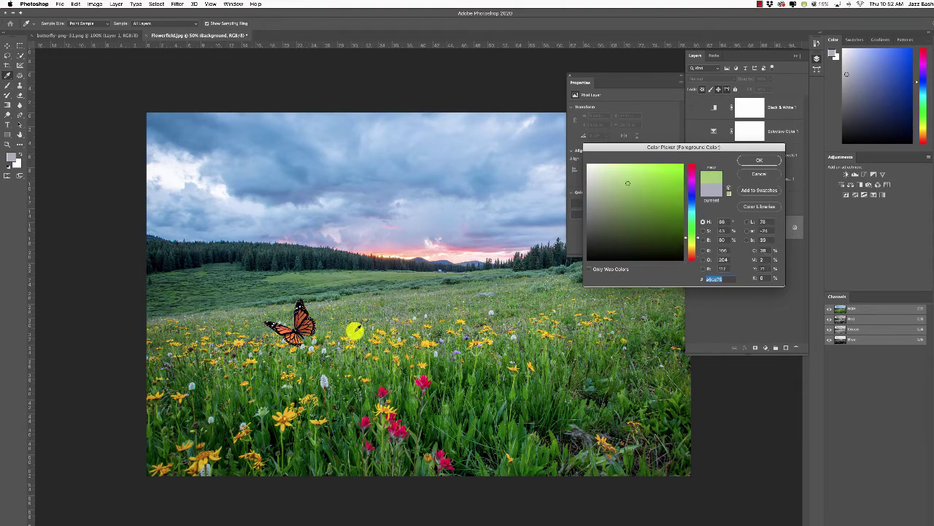
click(757, 176)
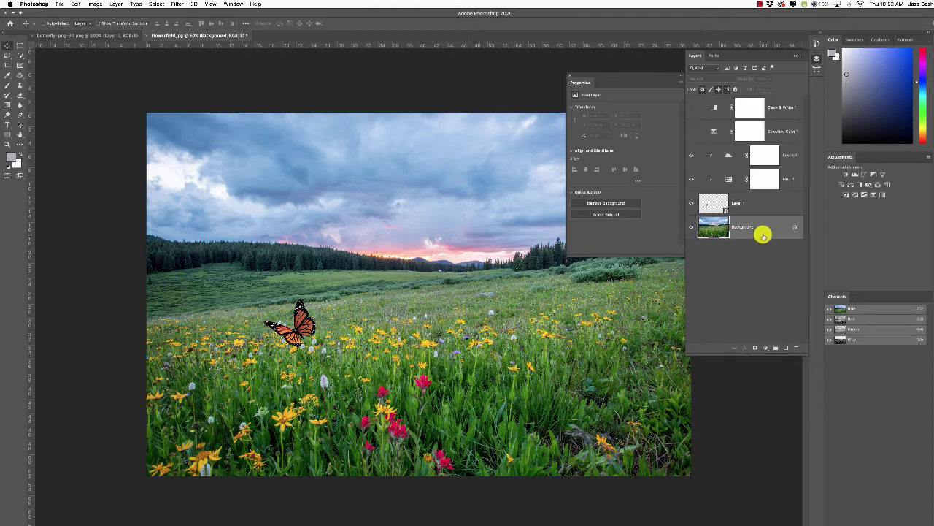
Step: Duplicate the Background layer and apply a Gaussian Blur with a radius of about 40 pixels to the copy
key(super+j)
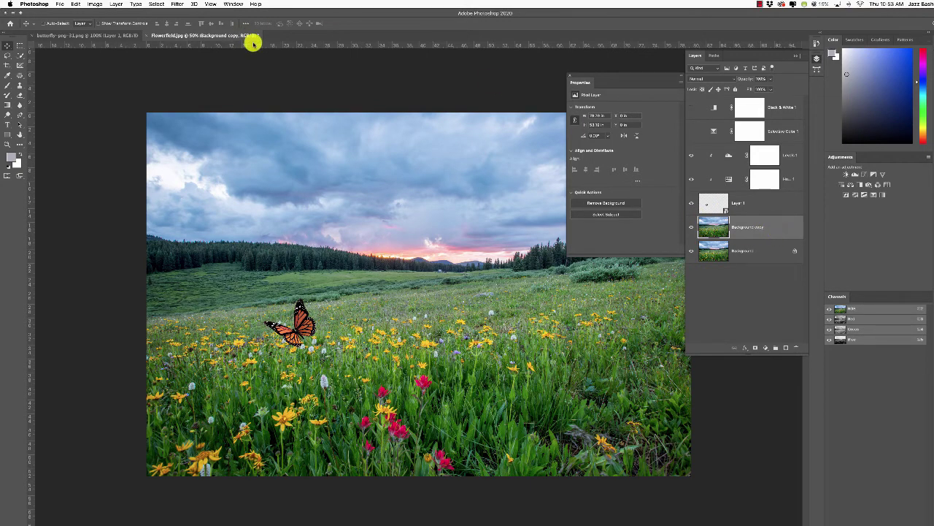
click(177, 5)
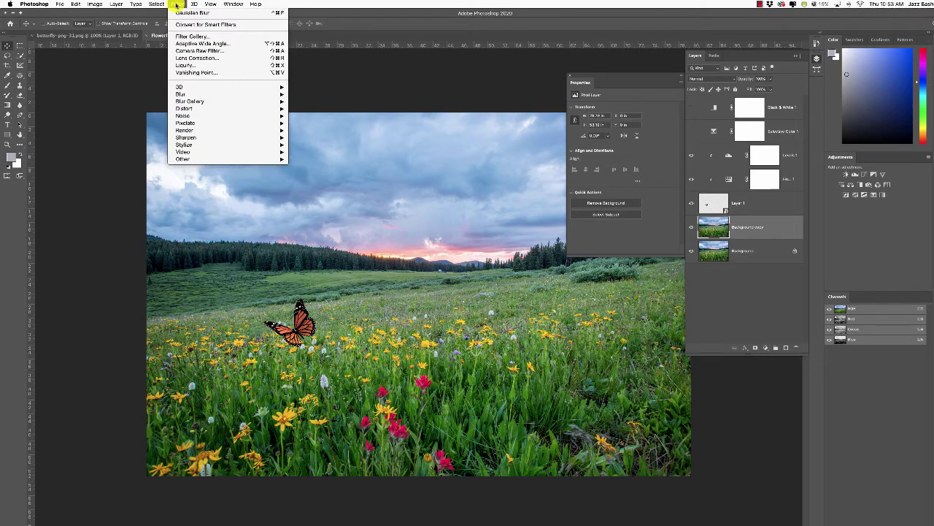
mouse_move(214, 95)
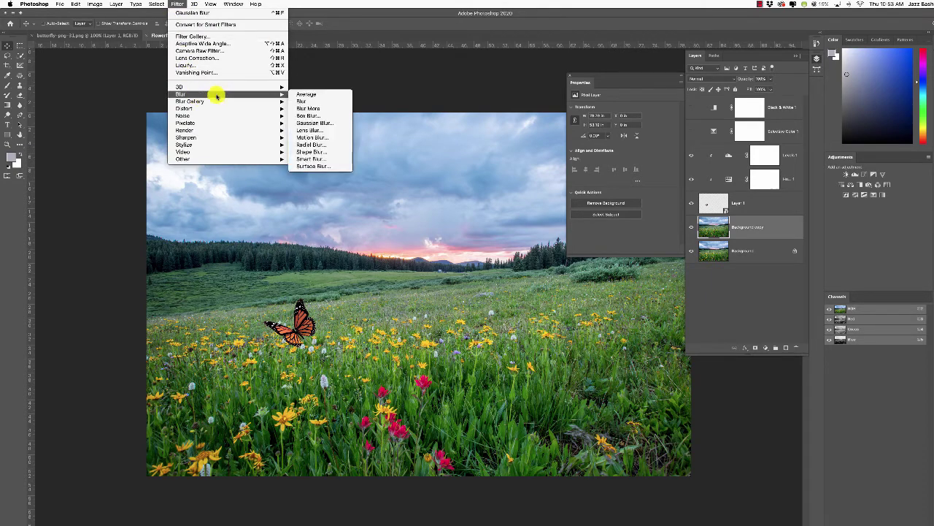
click(323, 124)
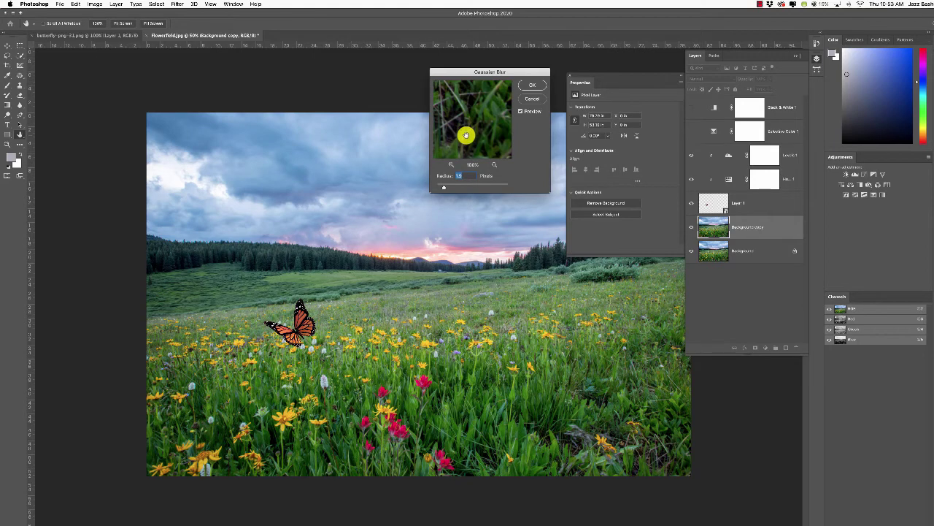
click(478, 183)
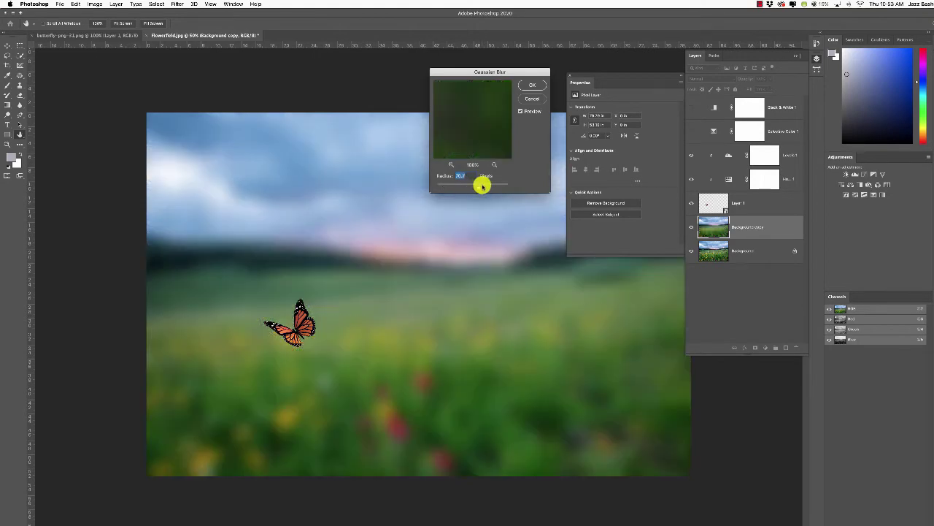
drag(483, 186, 473, 187)
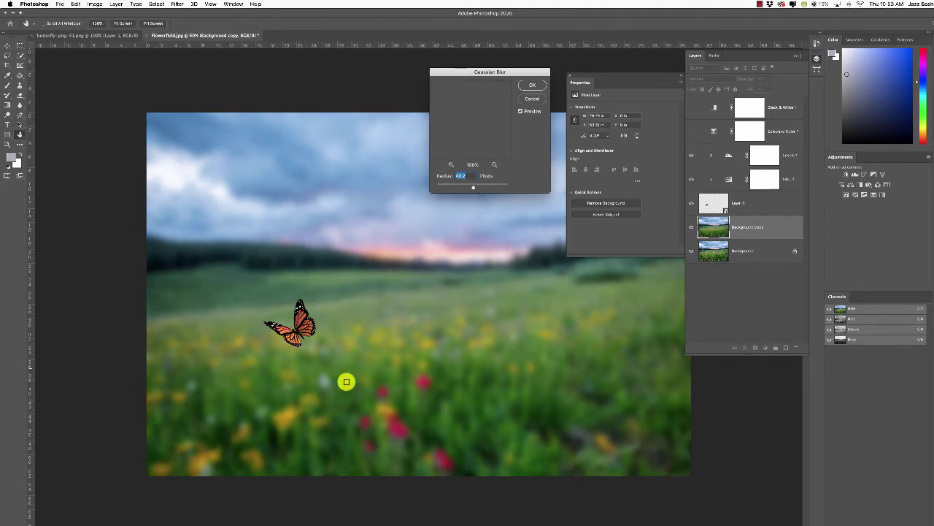
click(300, 328)
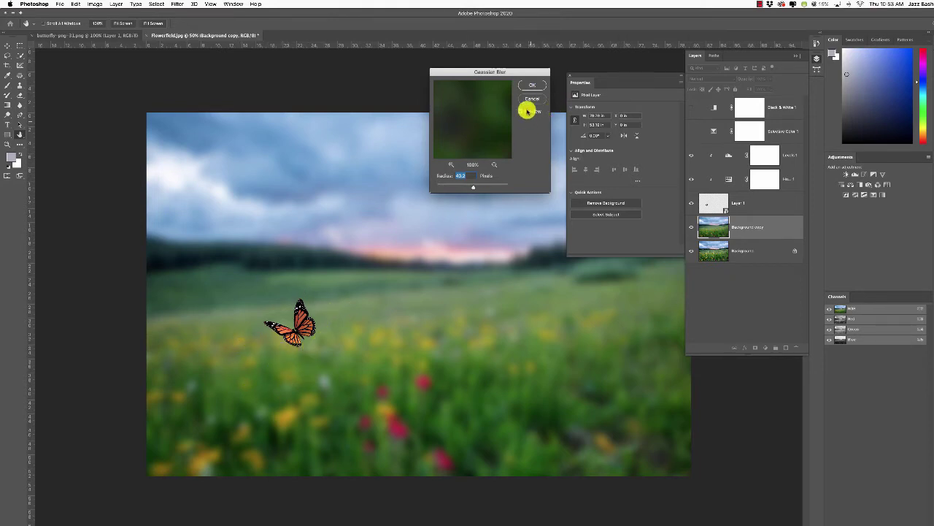
click(532, 84)
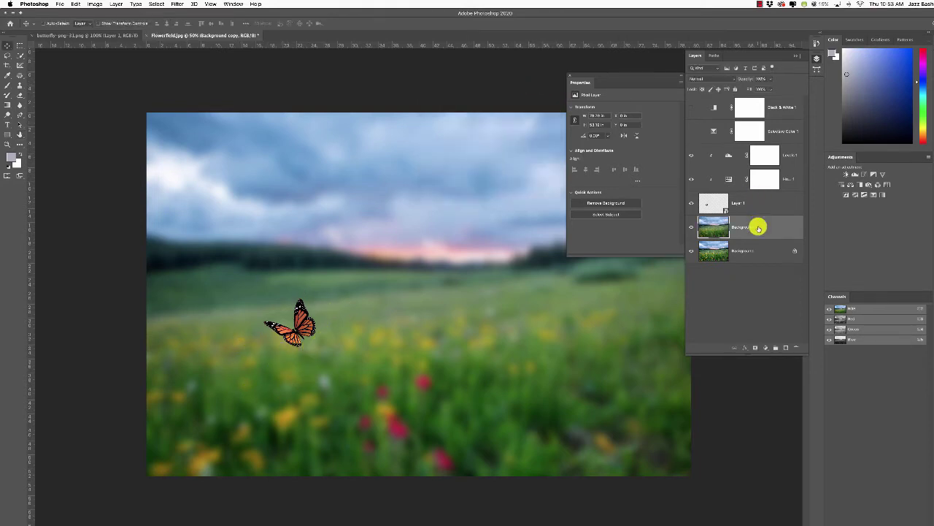
Step: Move the blurred background copy above the butterfly layer, clipped to it, and set its blend mode to Color
drag(775, 226, 772, 195)
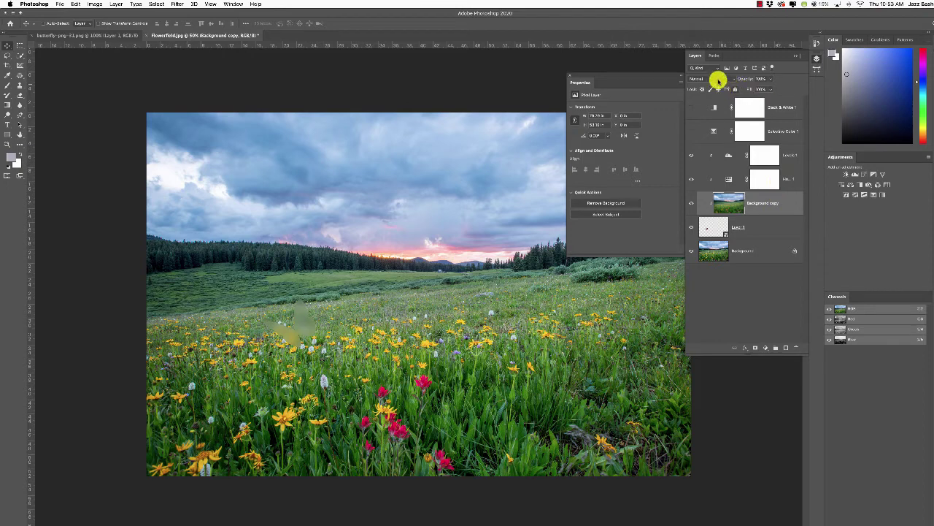
click(715, 78)
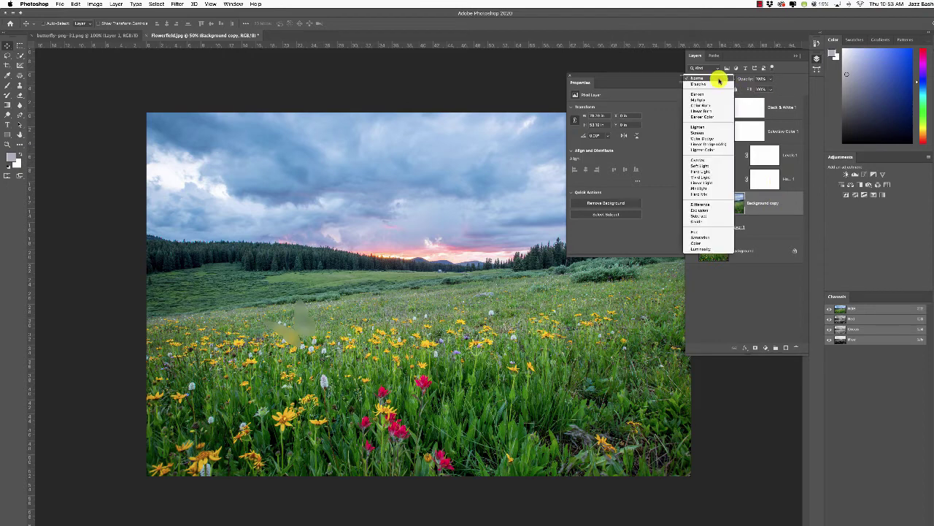
click(702, 243)
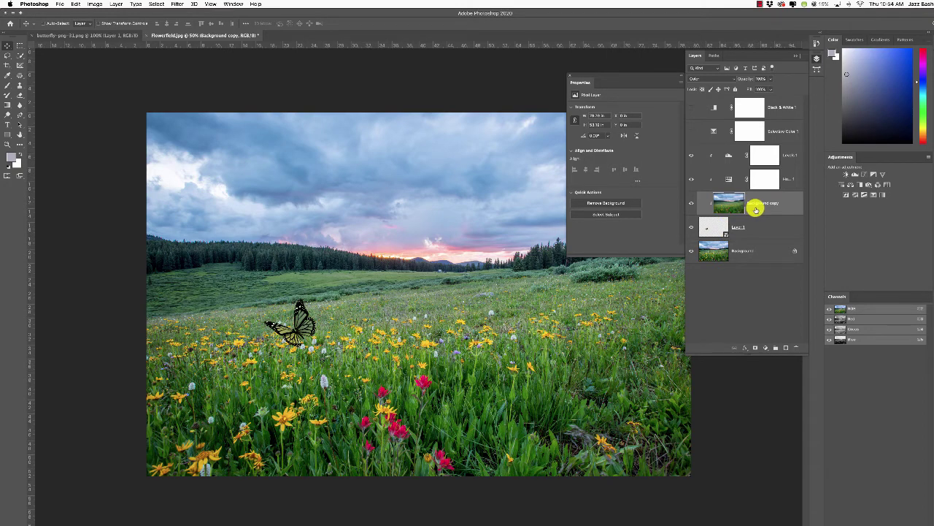
Step: Strongly lower the opacity of the clipped background copy to tint the butterfly subtly, then deselect the layer
click(770, 79)
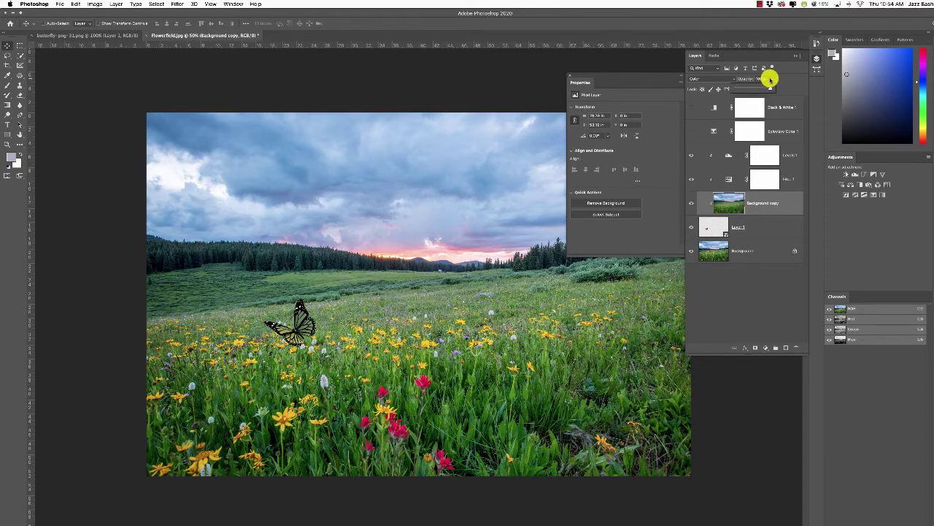
drag(754, 89, 743, 89)
click(757, 277)
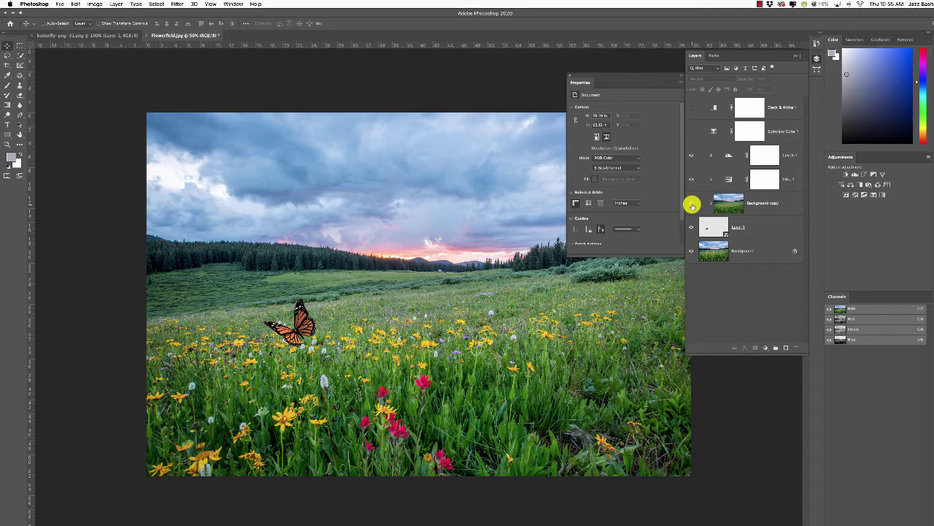
Step: Apply a slight Gaussian Blur as a smart filter to the butterfly layer to soften its edges, then deselect the layer
click(763, 232)
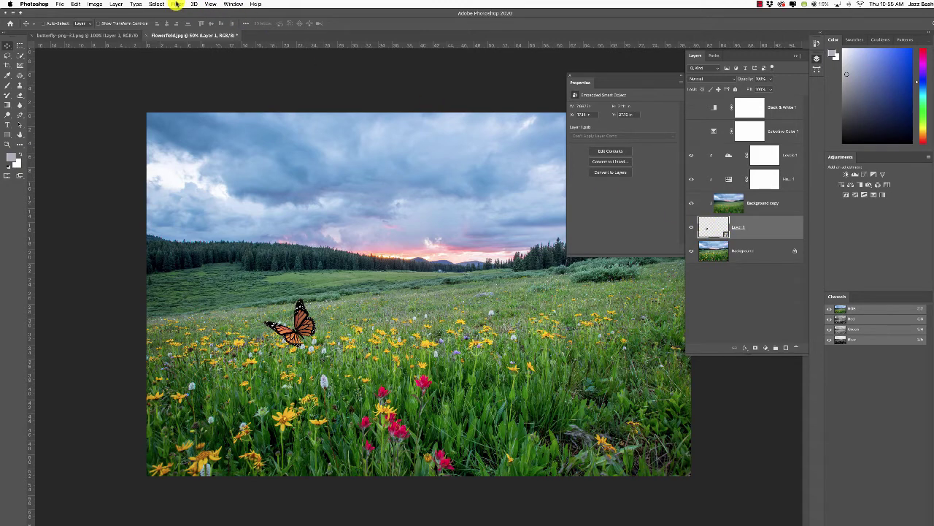
click(178, 4)
mouse_move(211, 96)
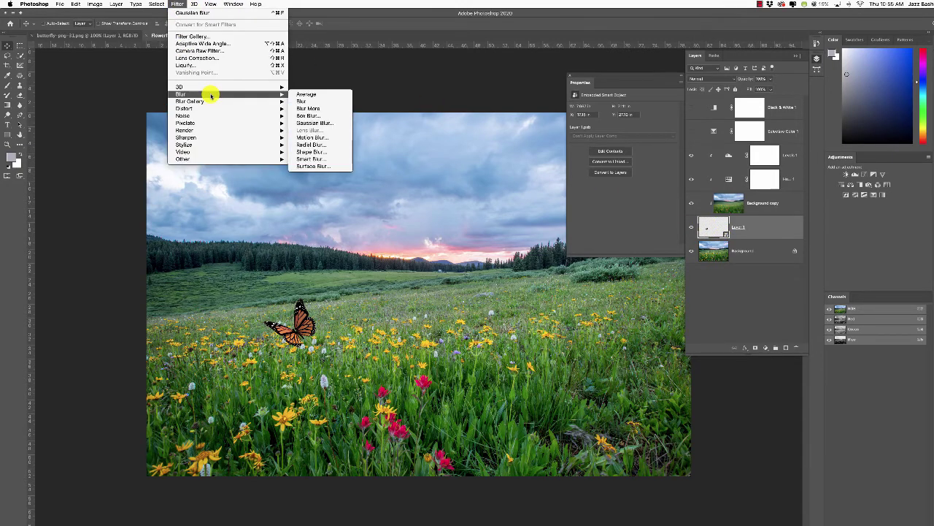
click(327, 124)
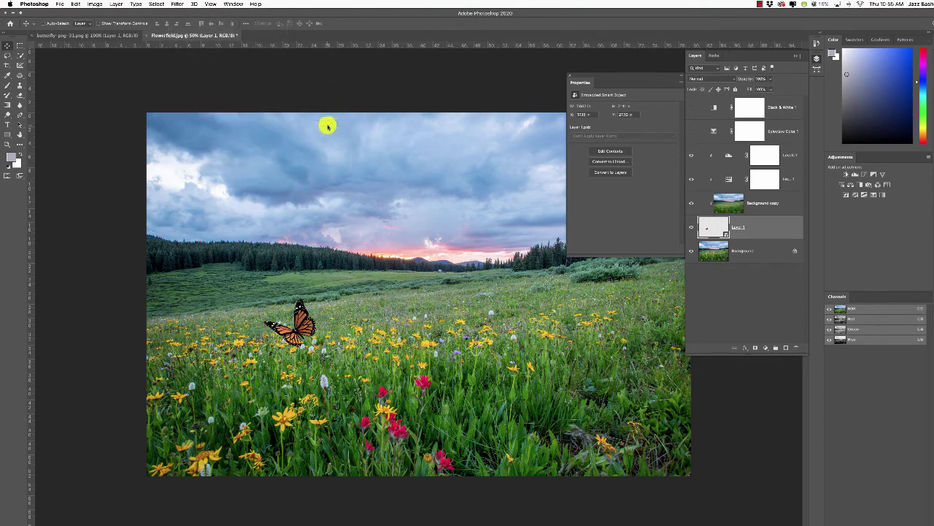
drag(444, 183, 441, 188)
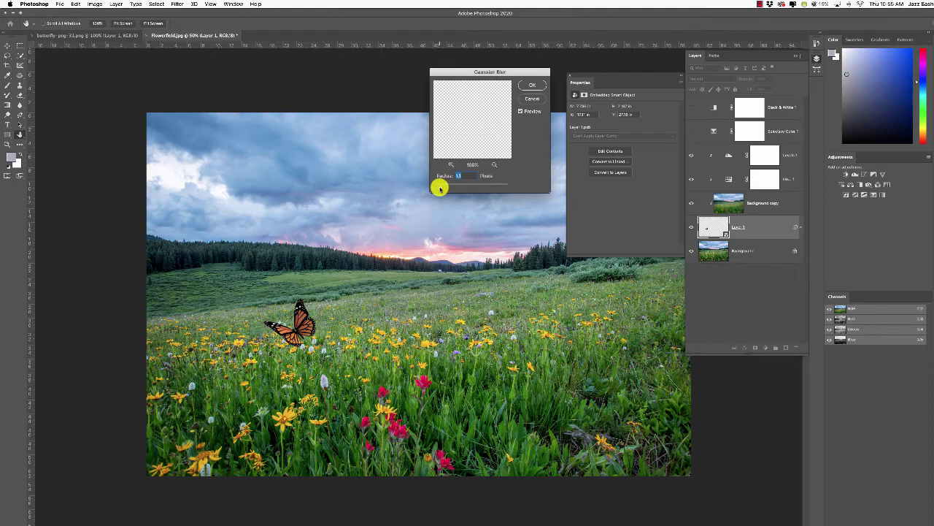
drag(439, 188, 436, 187)
drag(438, 188, 440, 188)
click(531, 84)
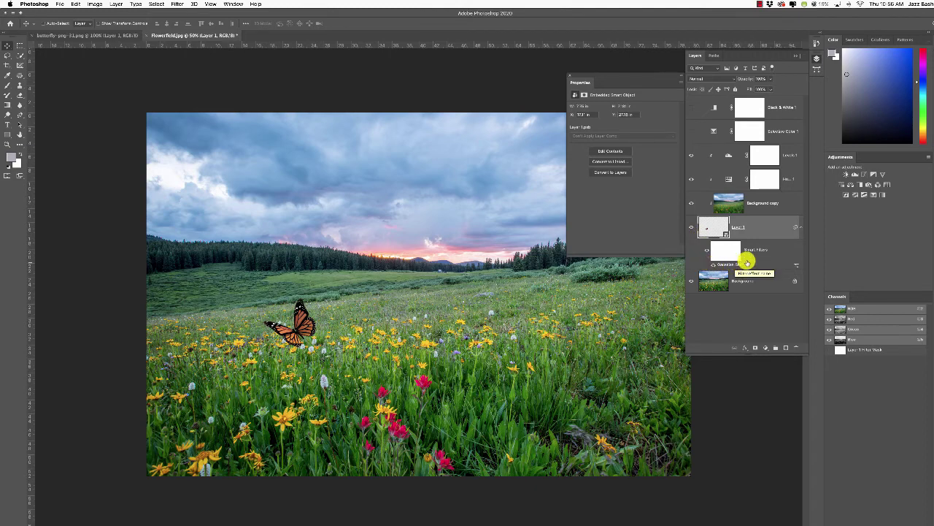
click(722, 298)
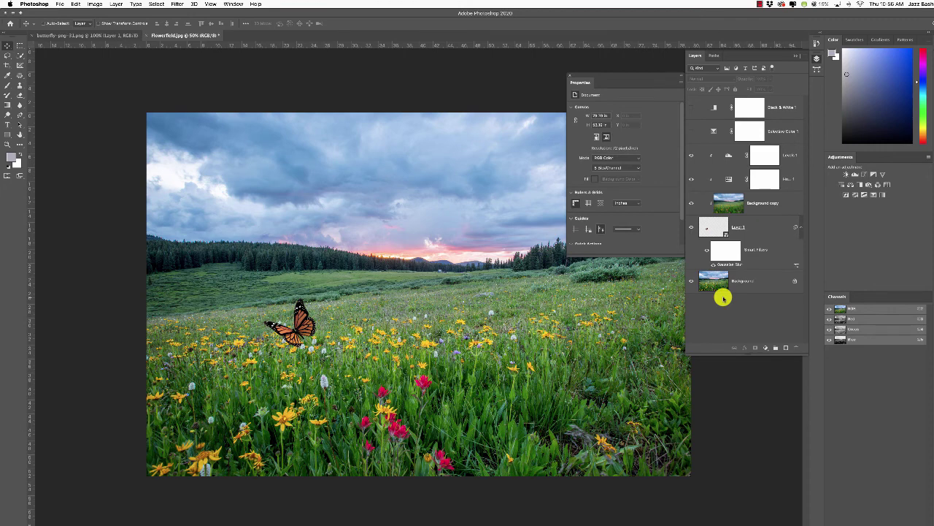
Step: Hide the butterfly's smart filter and its clipped layers, then show them all again to compare before and after
click(705, 249)
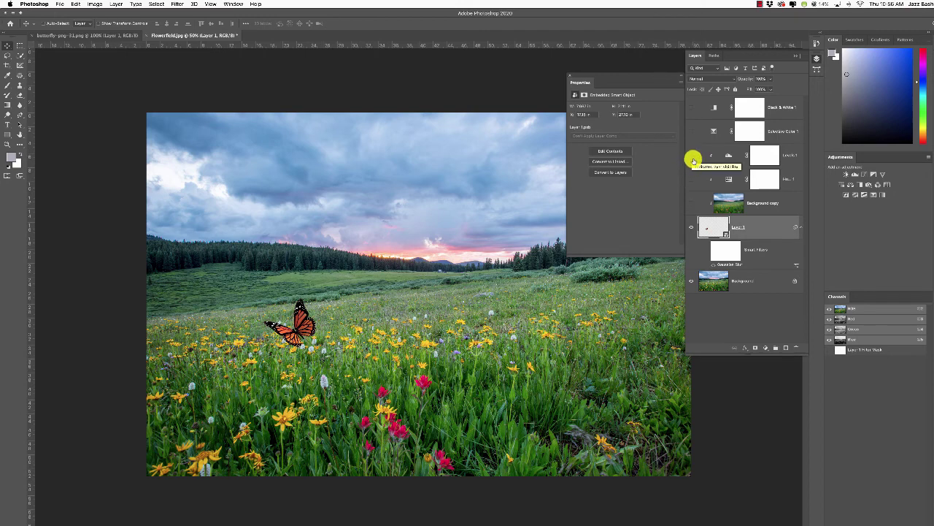
drag(692, 158, 690, 203)
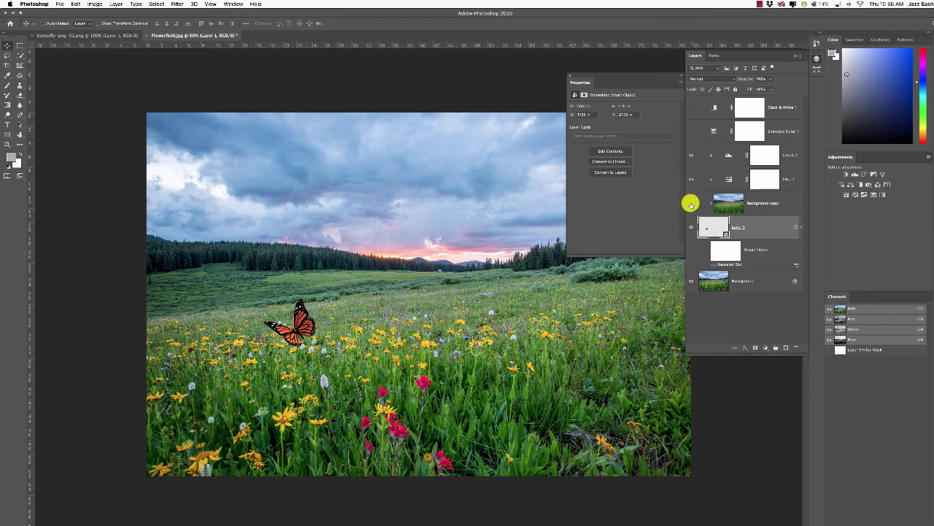
click(713, 261)
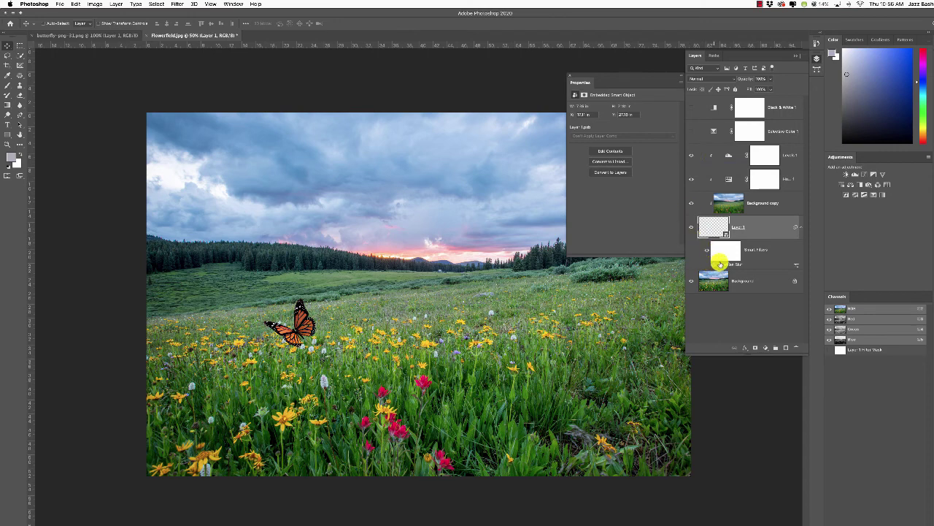